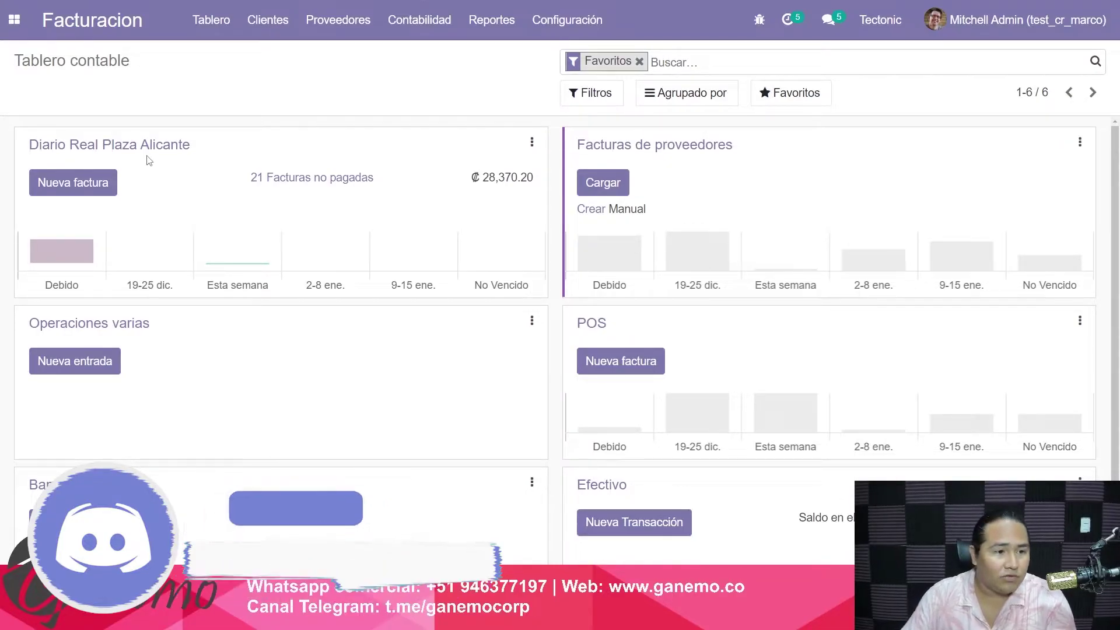
left_click_drag(29, 143, 211, 150)
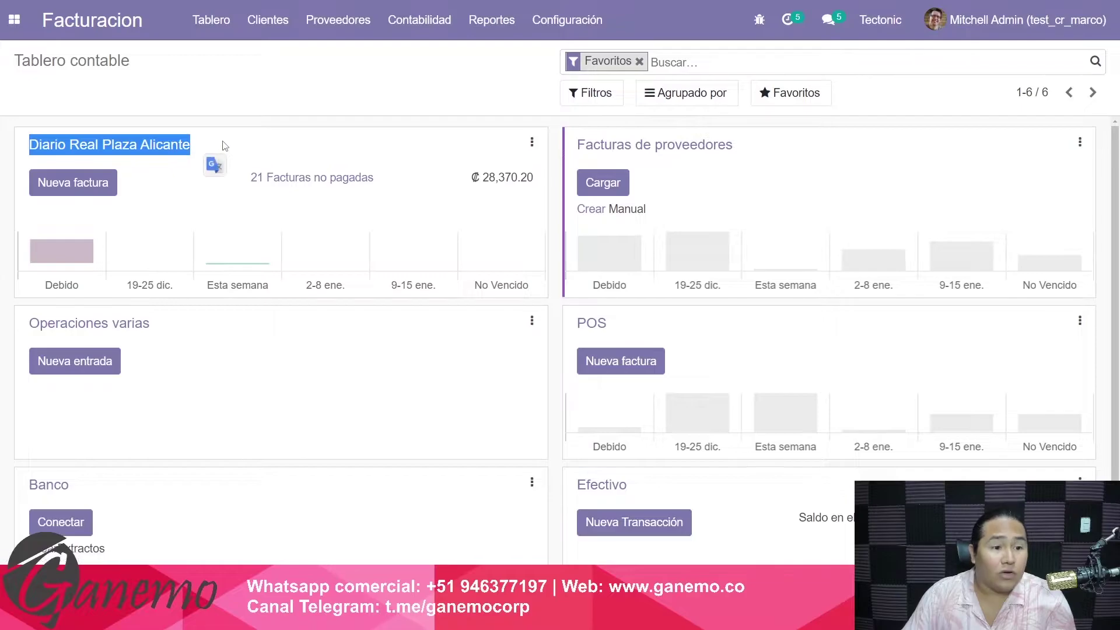
left_click(201, 142)
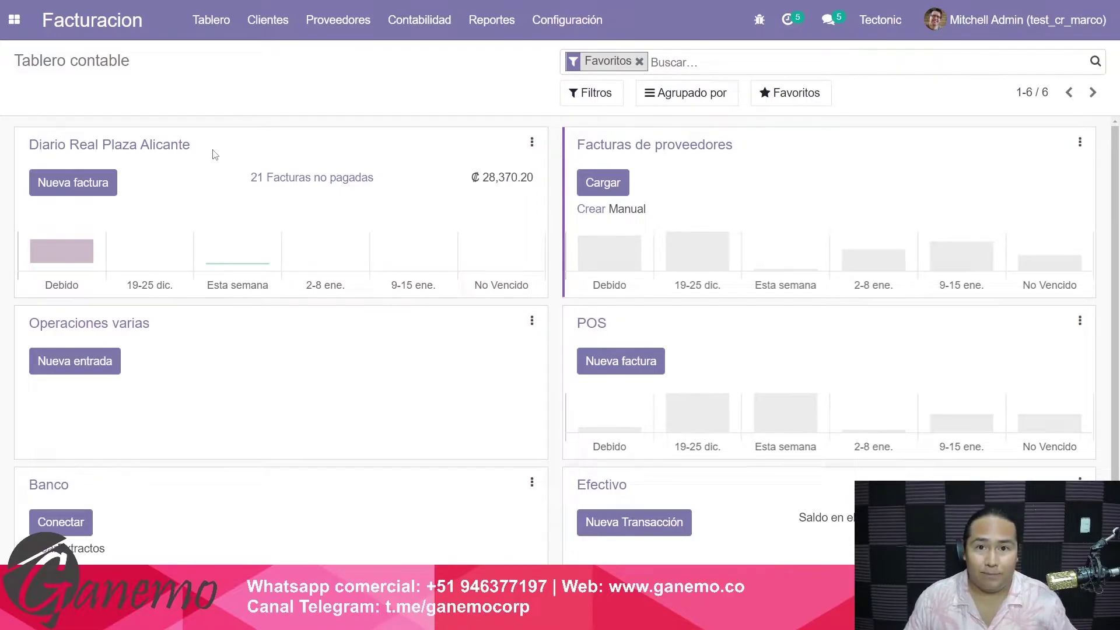
left_click_drag(215, 155, 27, 146)
left_click(126, 144)
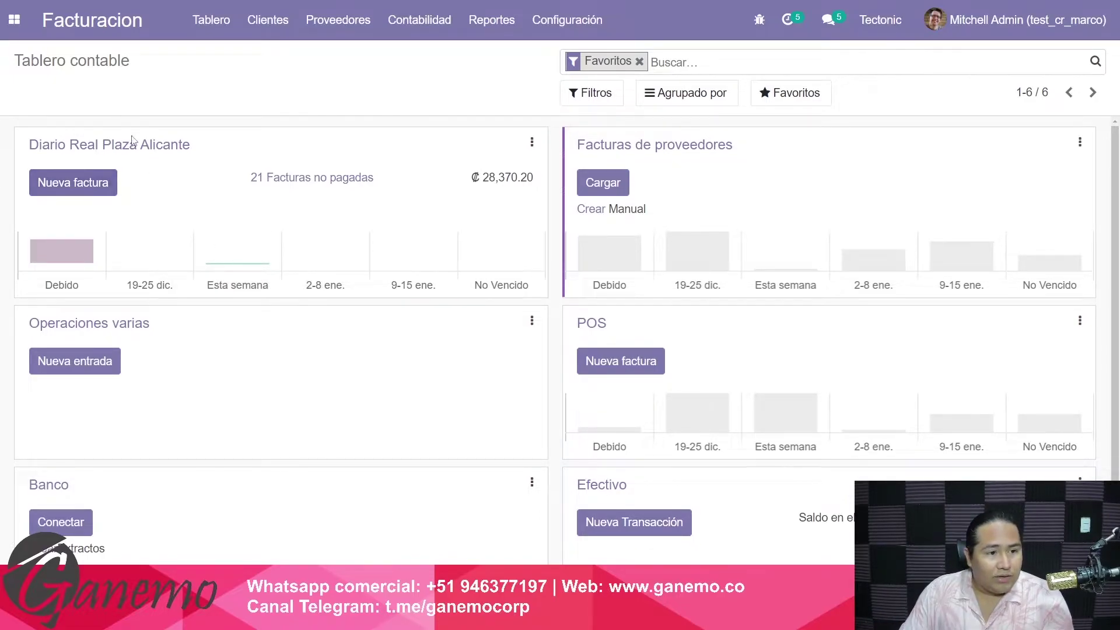
Start a new customer invoice in the Diario Real Plaza Alicante journal for the customer 1 AirPnP SA
left_click(73, 183)
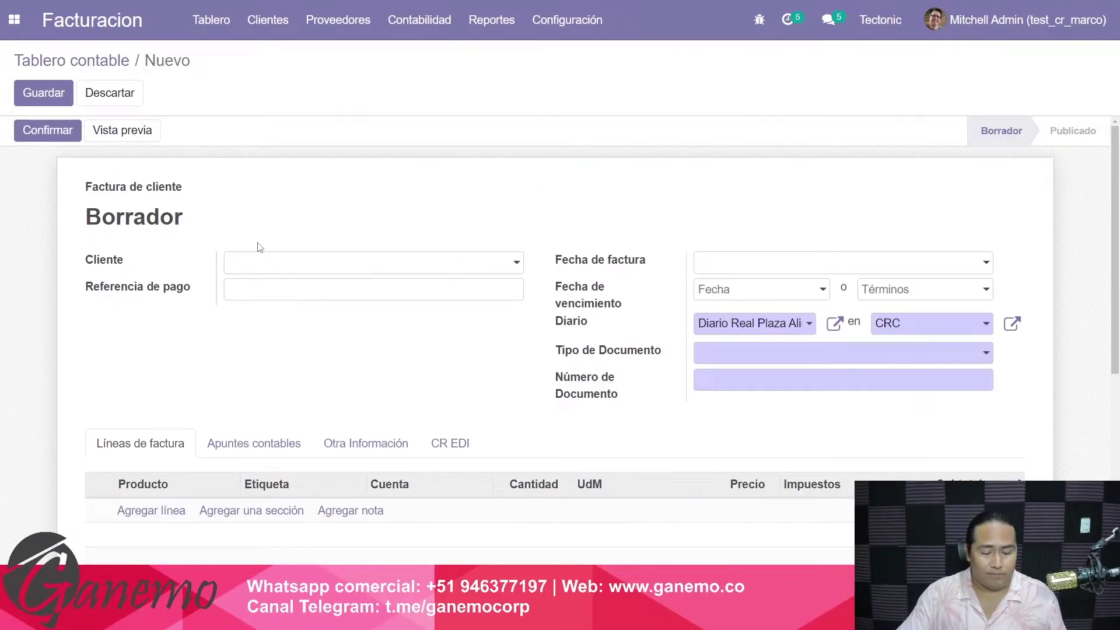
type("1 a")
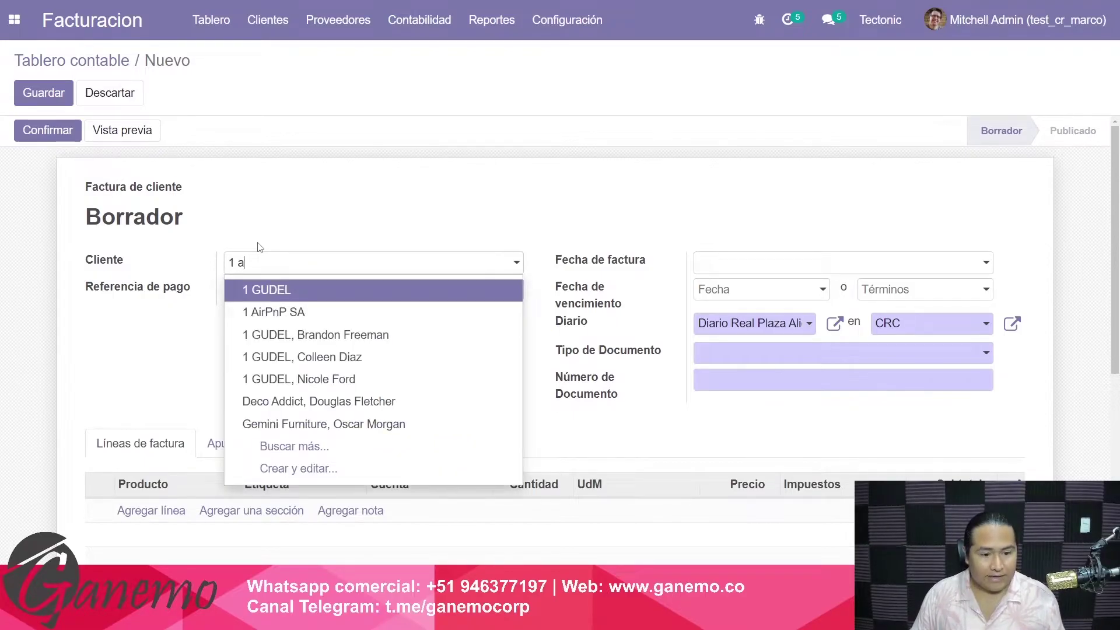
key("Tab")
key("Tab")
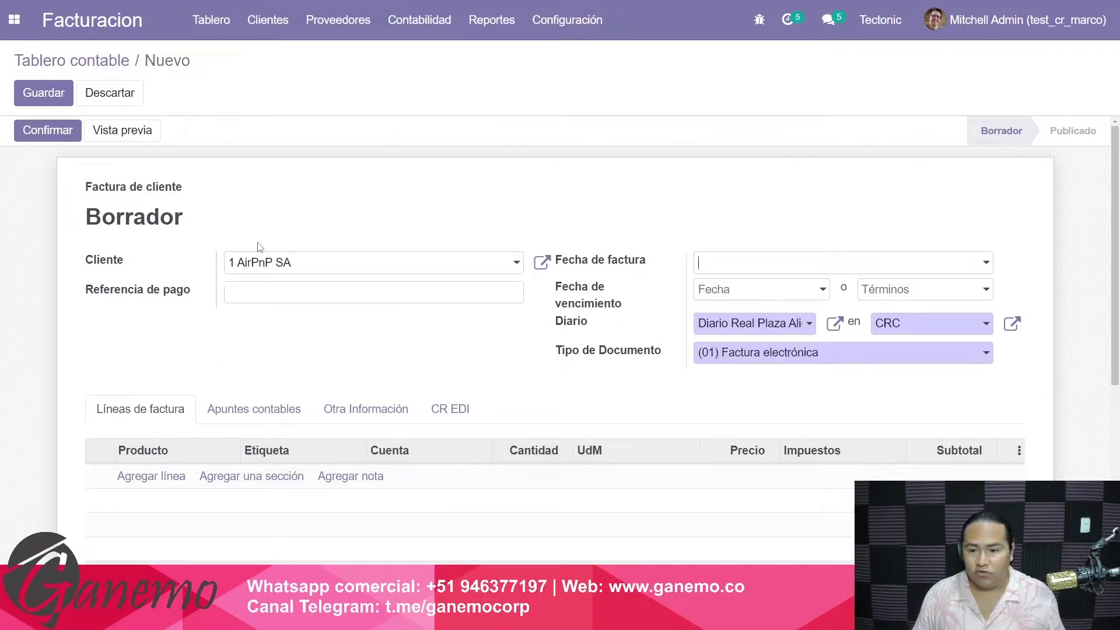
key("Tab")
key("BackSpace")
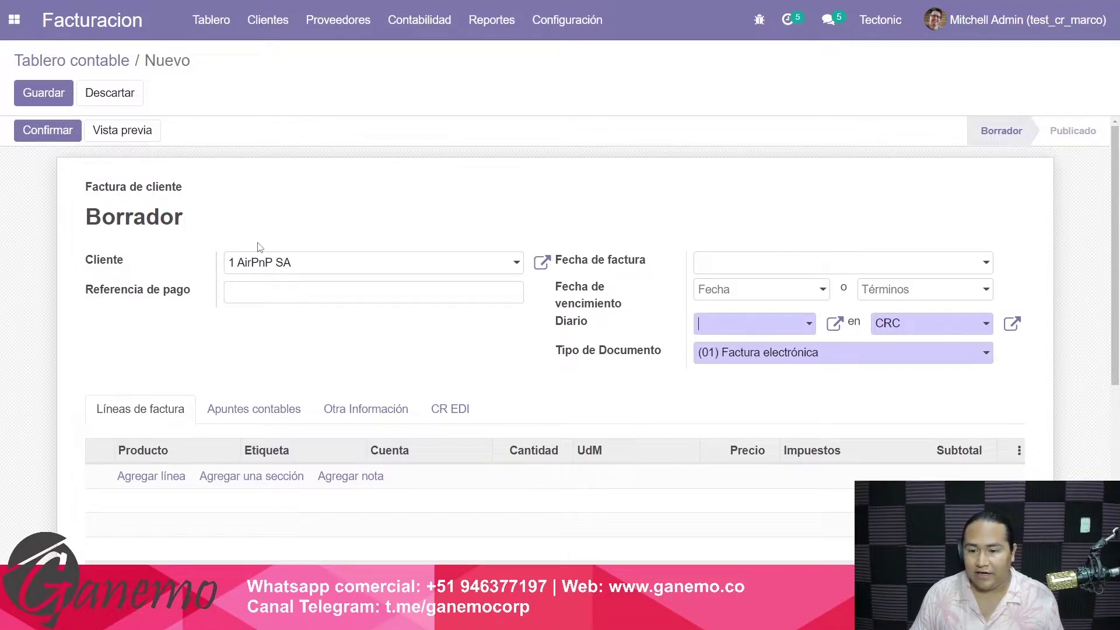
key("Return")
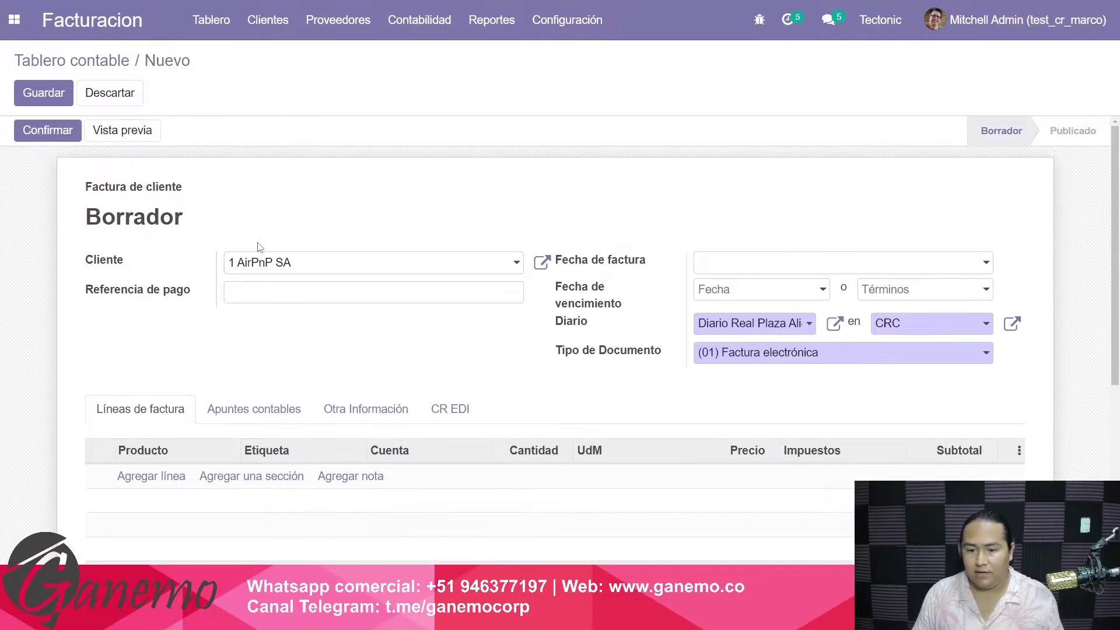
Add an invoice line for the product [DESK0004] Escritorio personalizable, keeping the document type (01) Factura electrónica
key("Tab")
key("Tab")
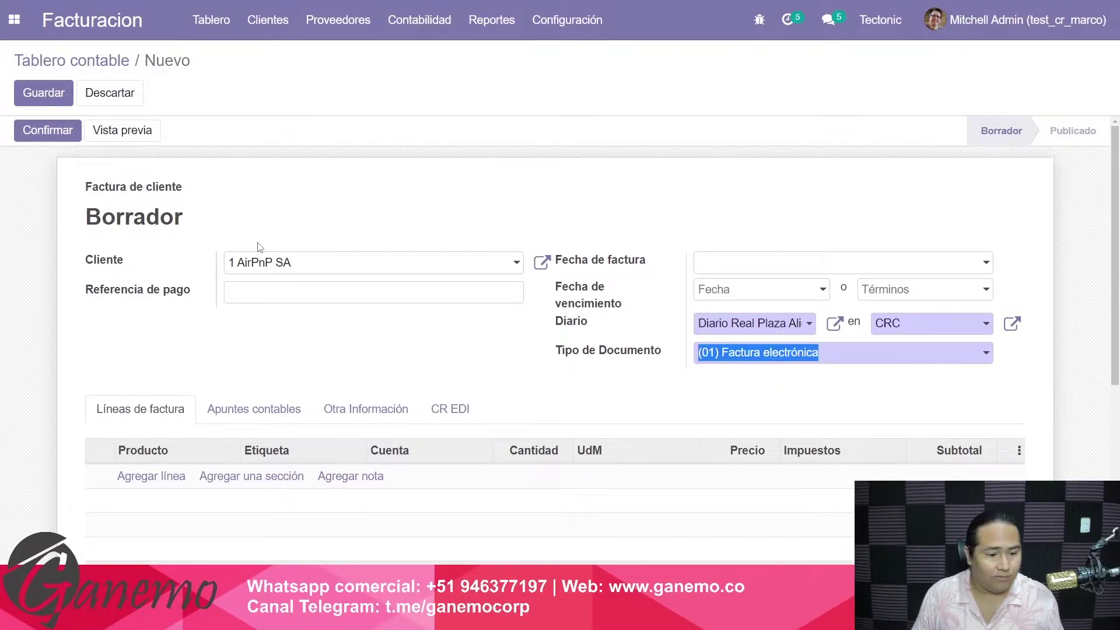
key("Tab")
key("Down")
key("Down")
key("Escape")
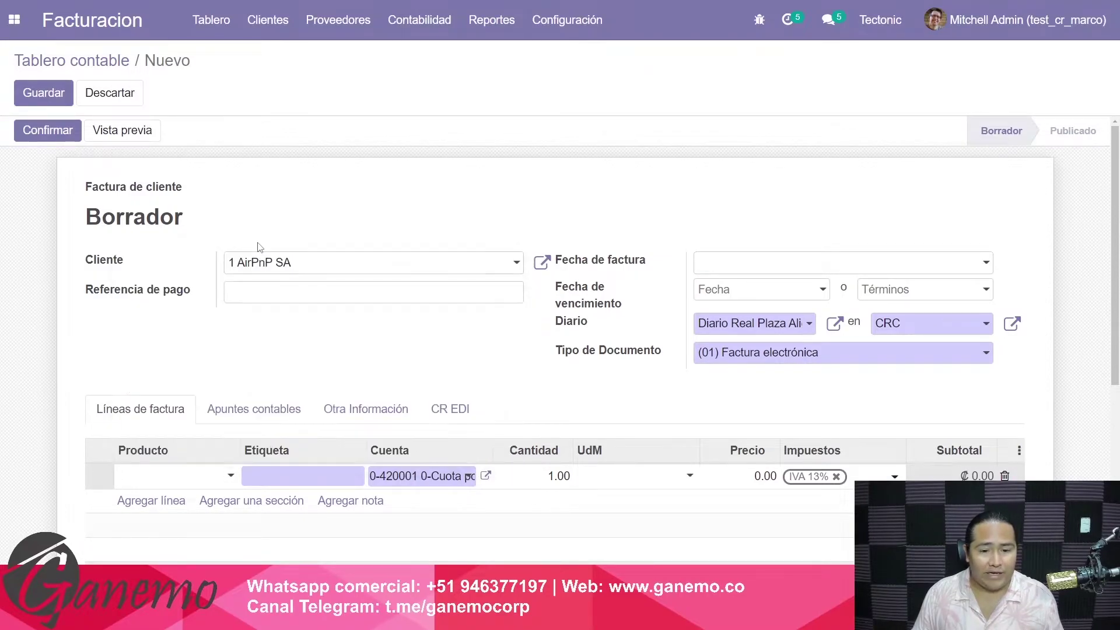
key("Return")
key("Tab")
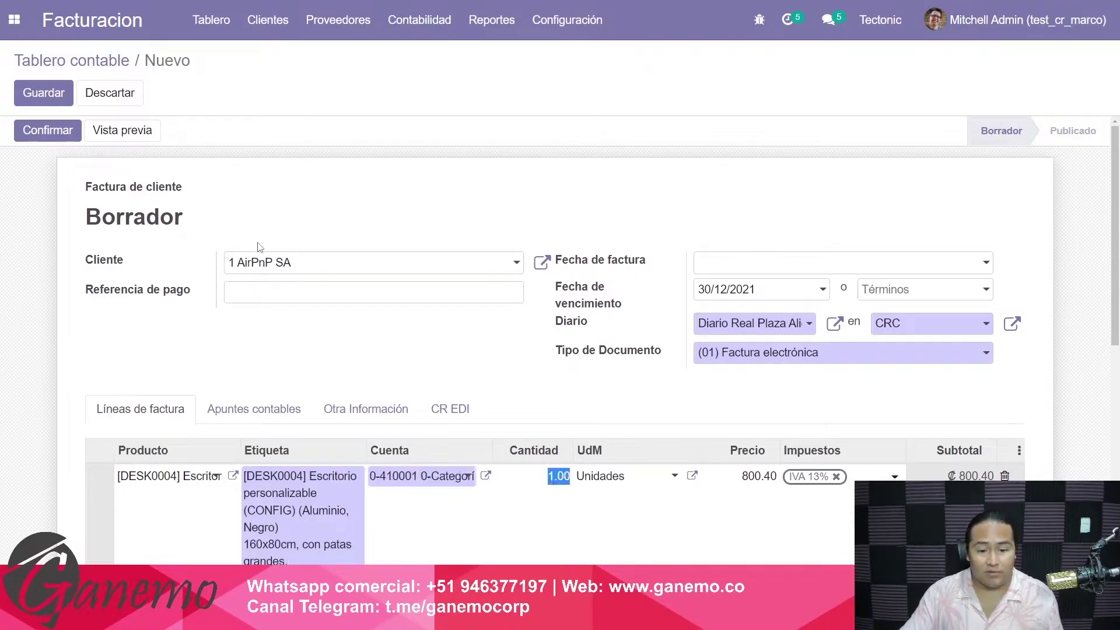
Confirm the invoice and send it immediately to the Costa Rica v4.3 electronic invoicing service
left_click(408, 346)
scroll(408, 345, "down", 3)
scroll(408, 346, "up", 3)
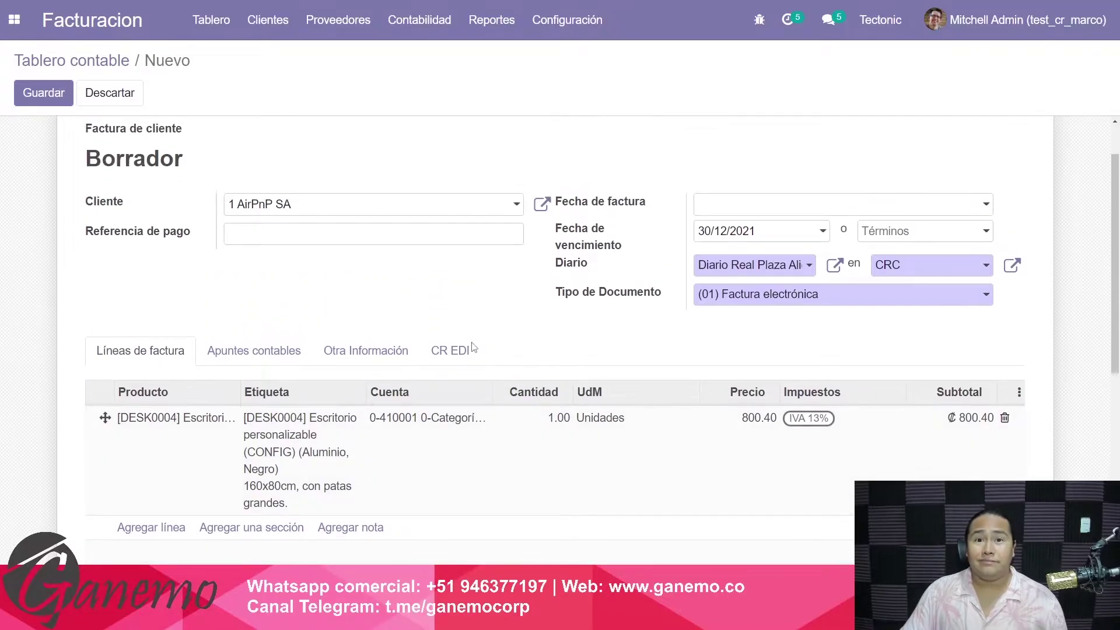
left_click(49, 138)
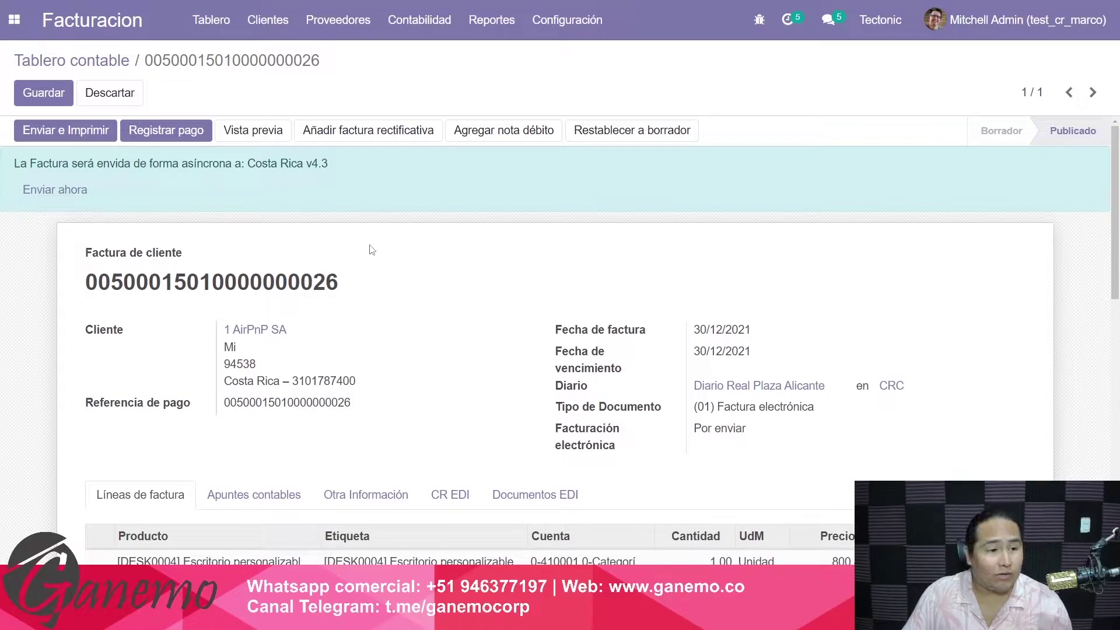
left_click(59, 190)
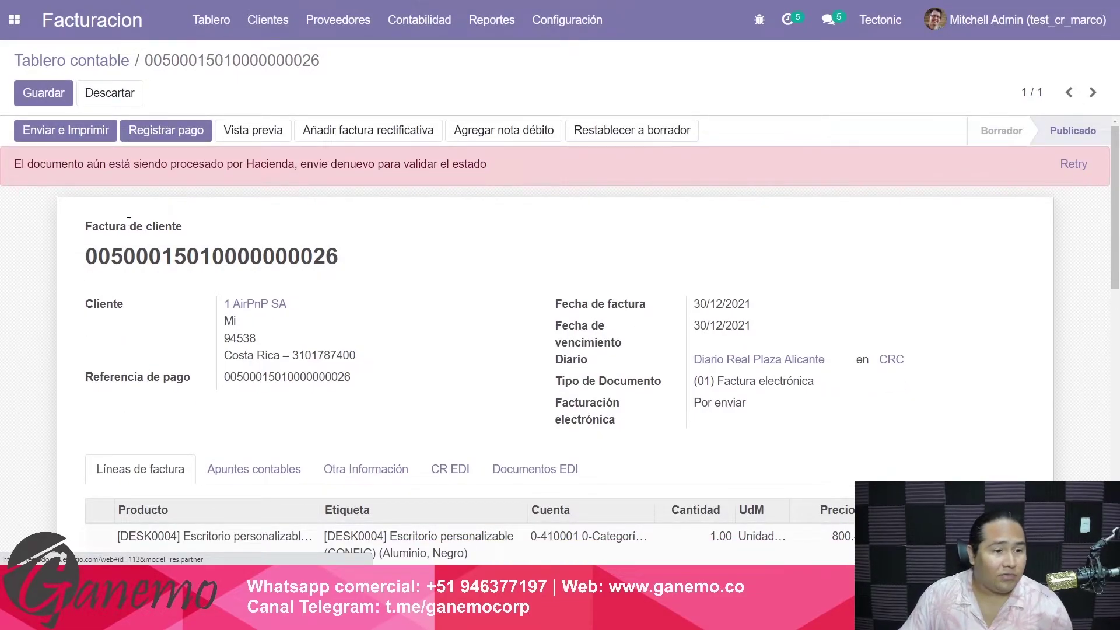
Retry sending the invoice to Hacienda to validate its status
left_click_drag(61, 164, 298, 167)
left_click(292, 166)
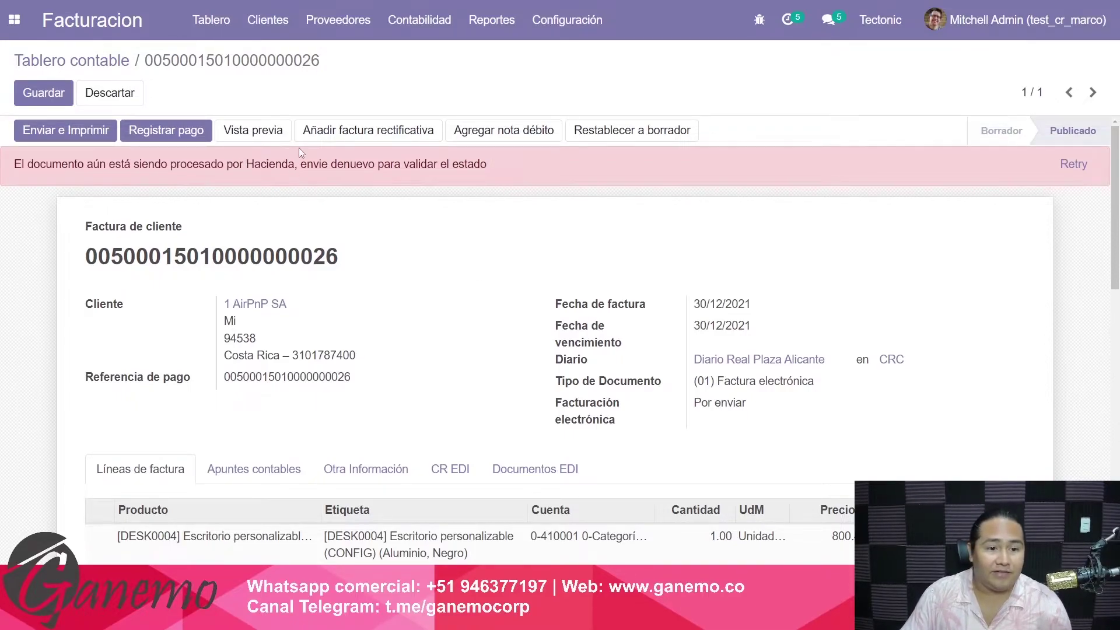
double_click(175, 164)
left_click(253, 163)
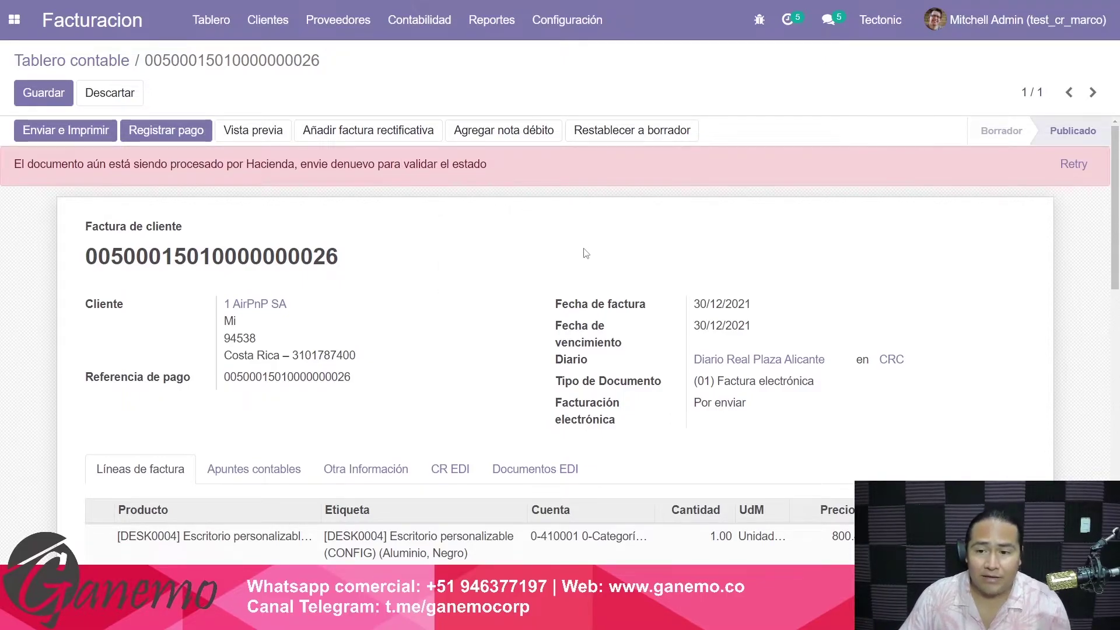
left_click(1072, 169)
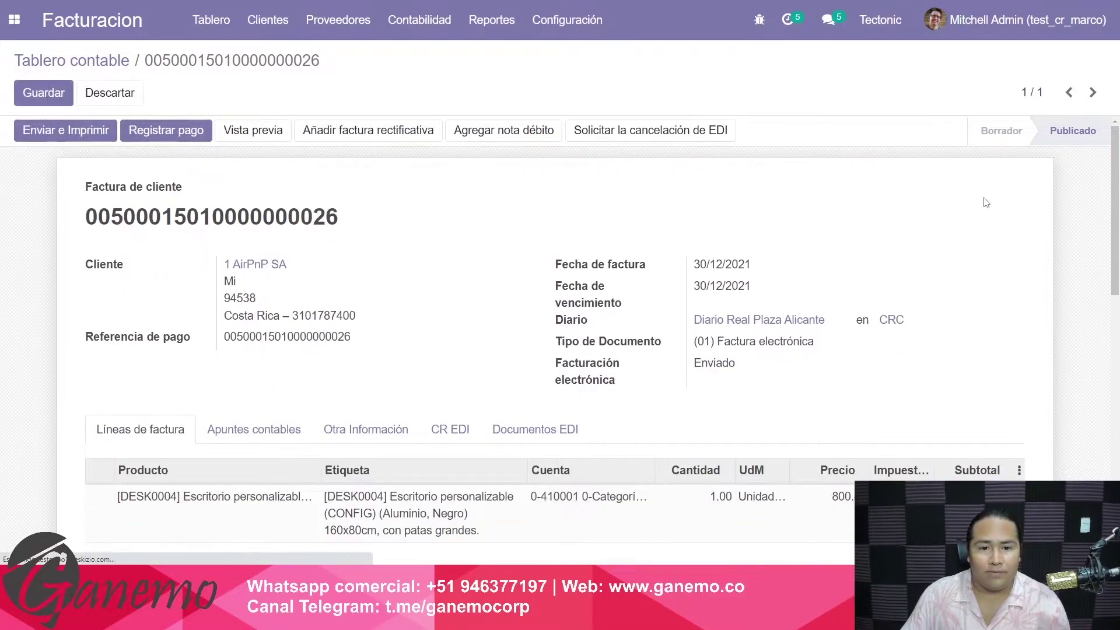
Download the signed EDI document's ZIP attachment from the invoice's message log and open the archive
scroll(700, 247, "down", 9)
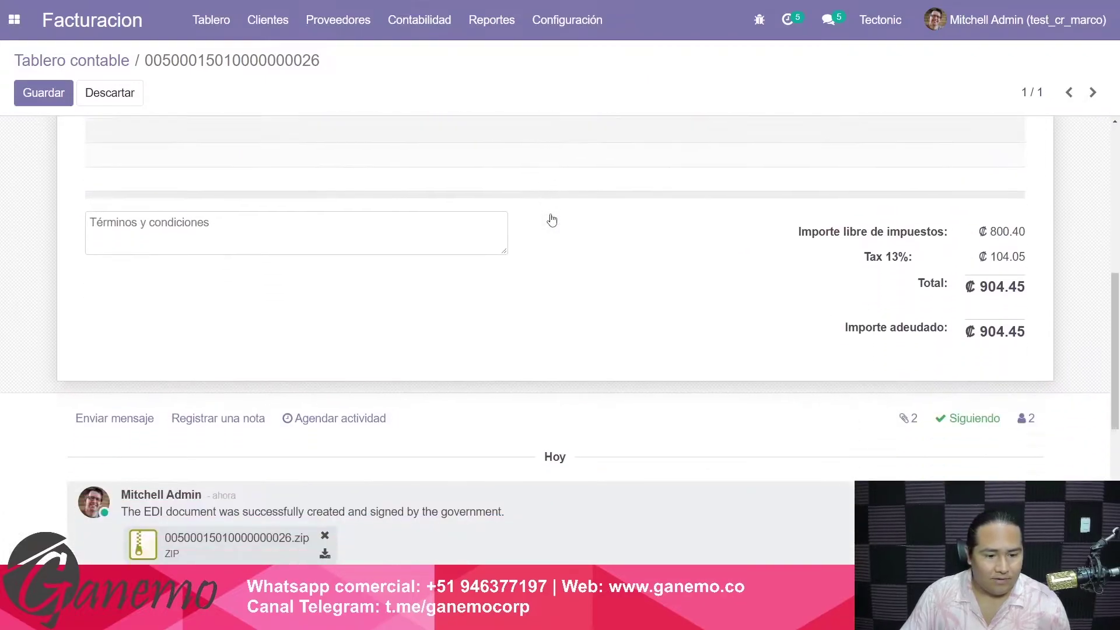
left_click_drag(132, 412, 457, 412)
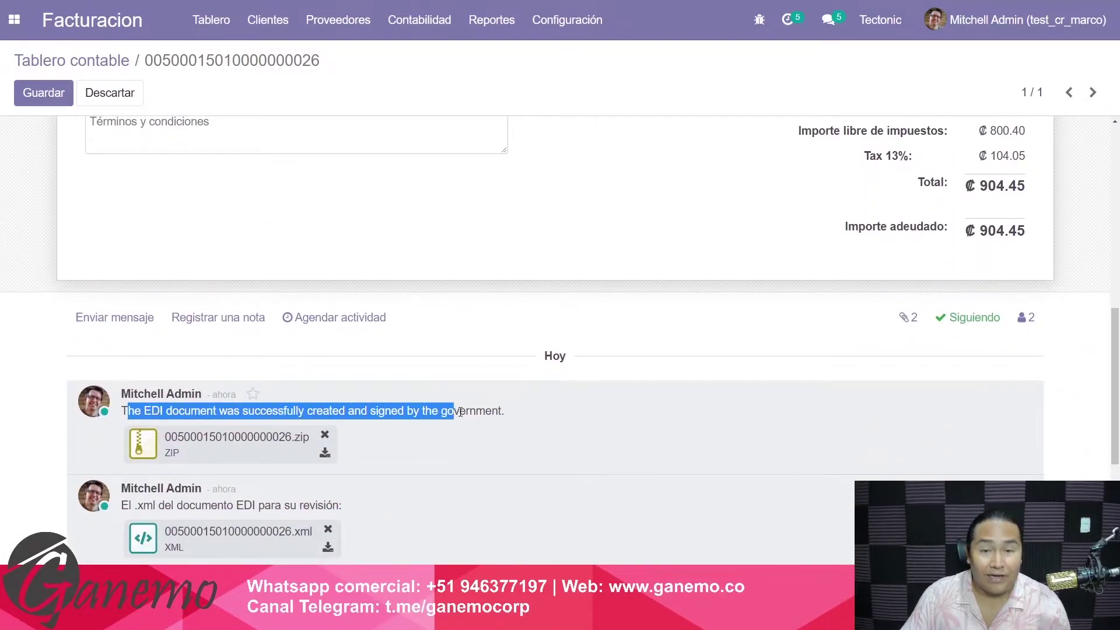
left_click(464, 412)
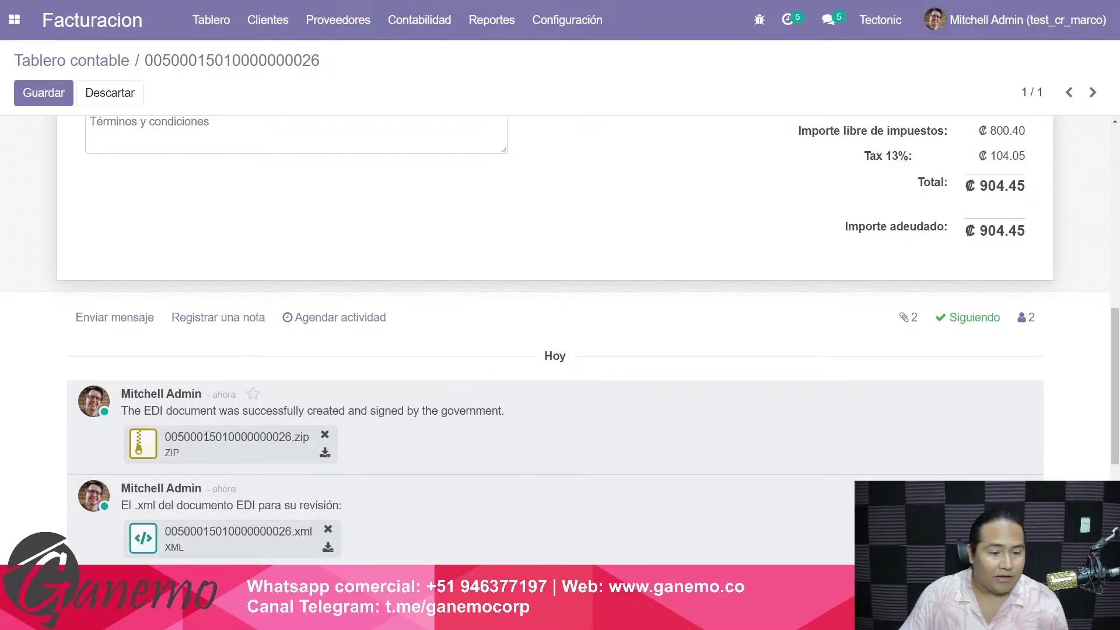
left_click_drag(485, 411, 453, 412)
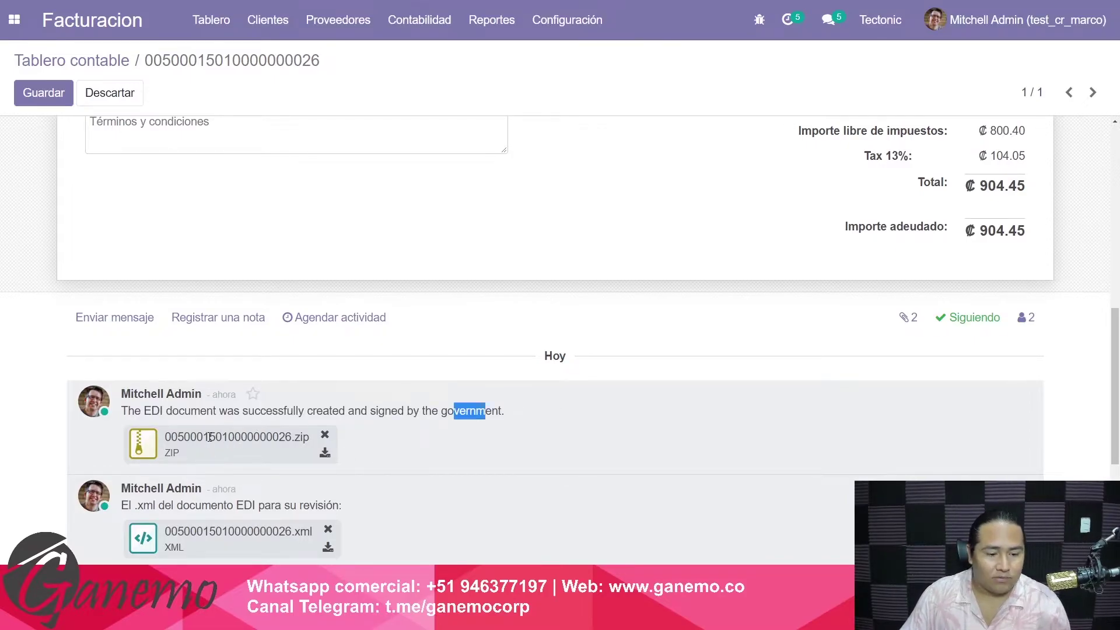
left_click(325, 452)
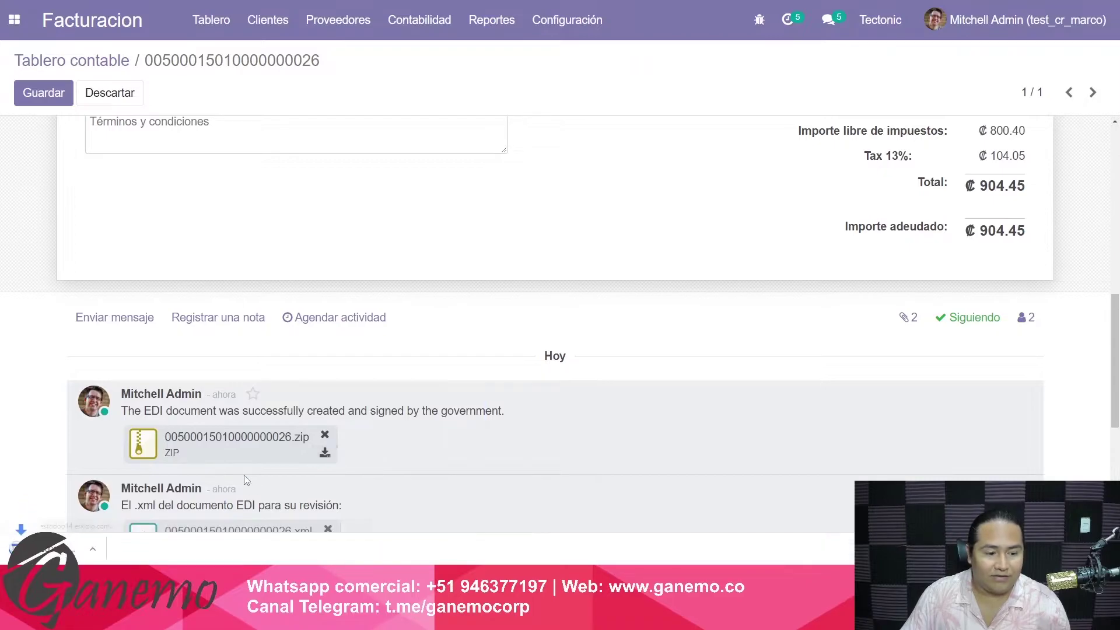
left_click(77, 547)
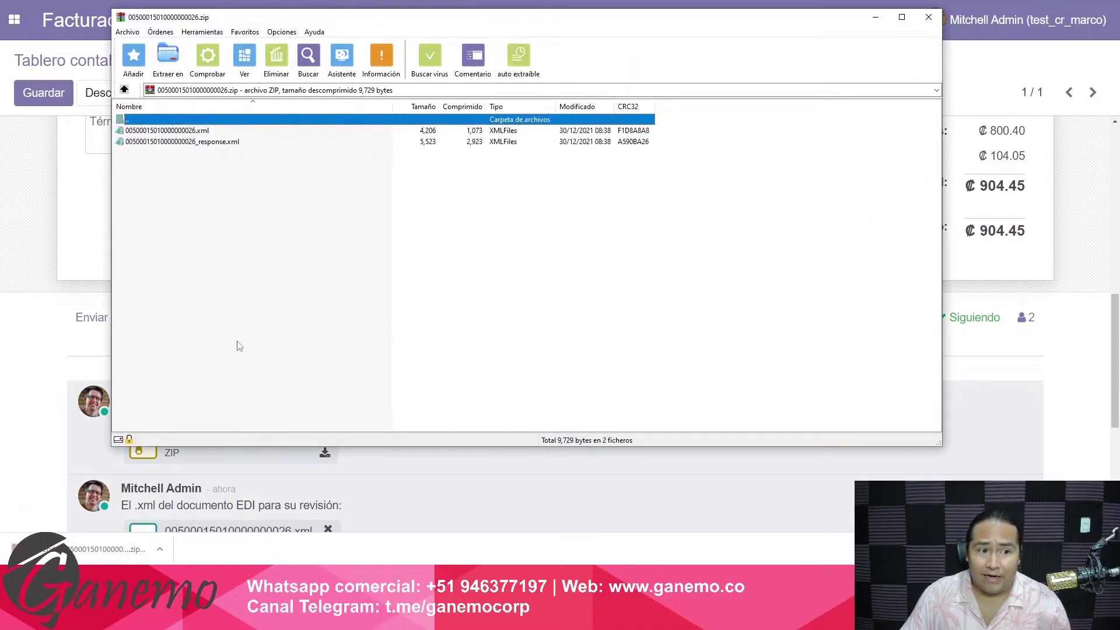
Examine the invoice and response XML files inside the archive, and close it
left_click_drag(185, 201, 227, 125)
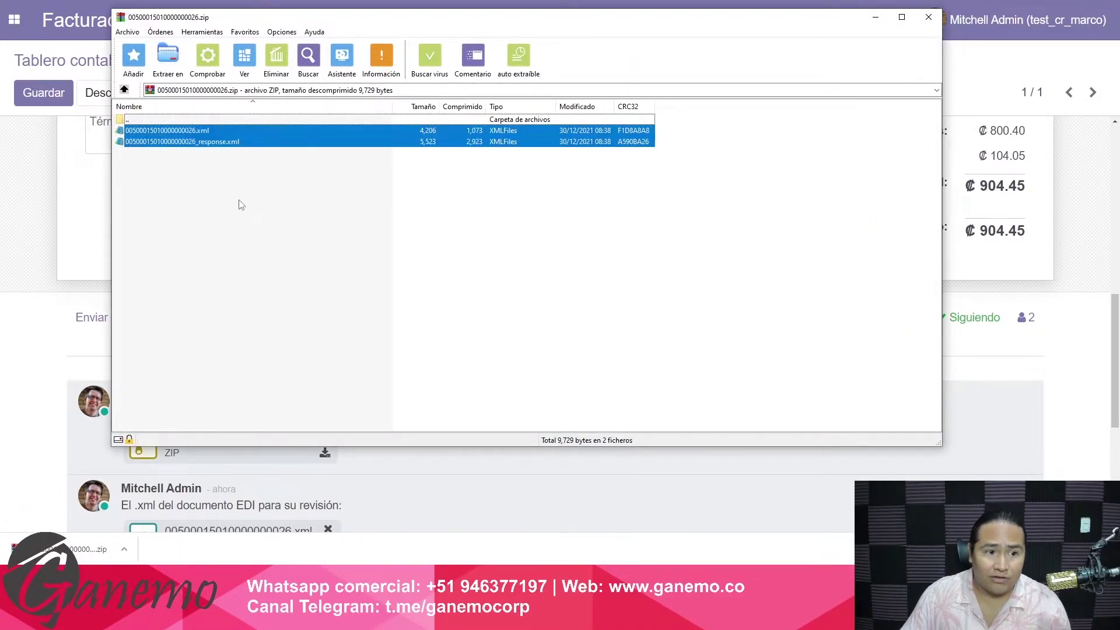
left_click(240, 205)
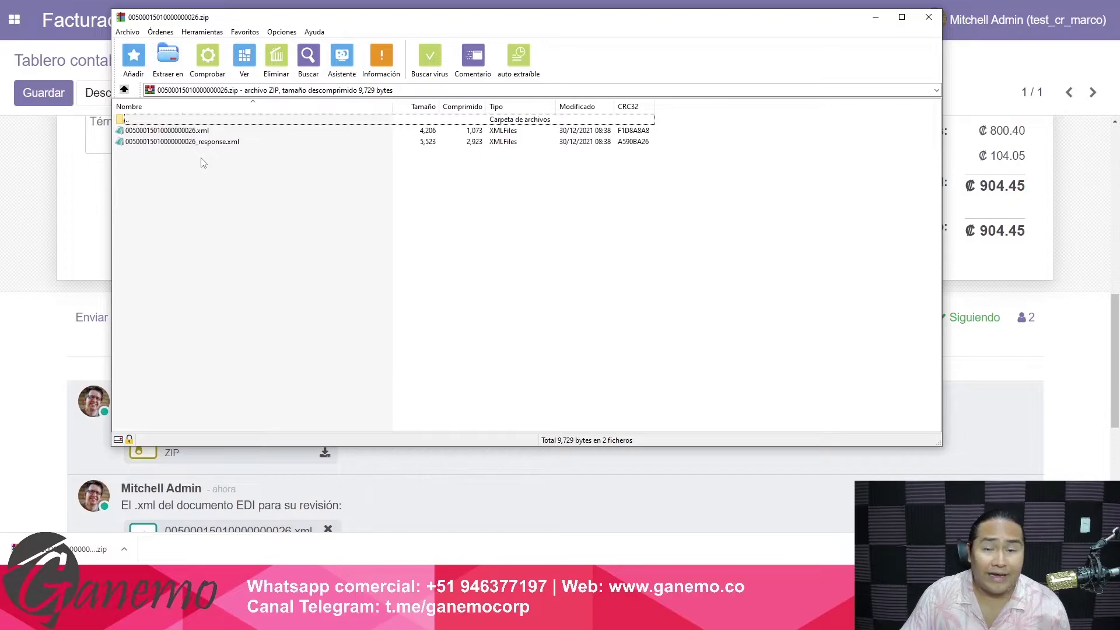
left_click(926, 18)
Leave the invoice's edit mode and begin a credit note for it with the credit reason "Anula documento de referencia"
scroll(462, 263, "up", 5)
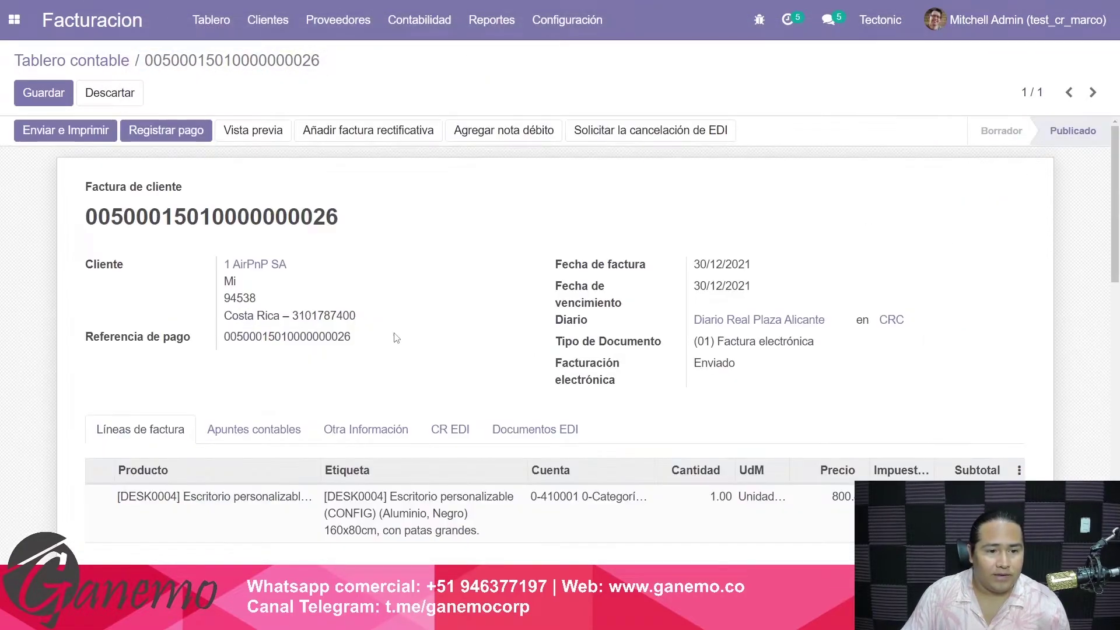
left_click(119, 100)
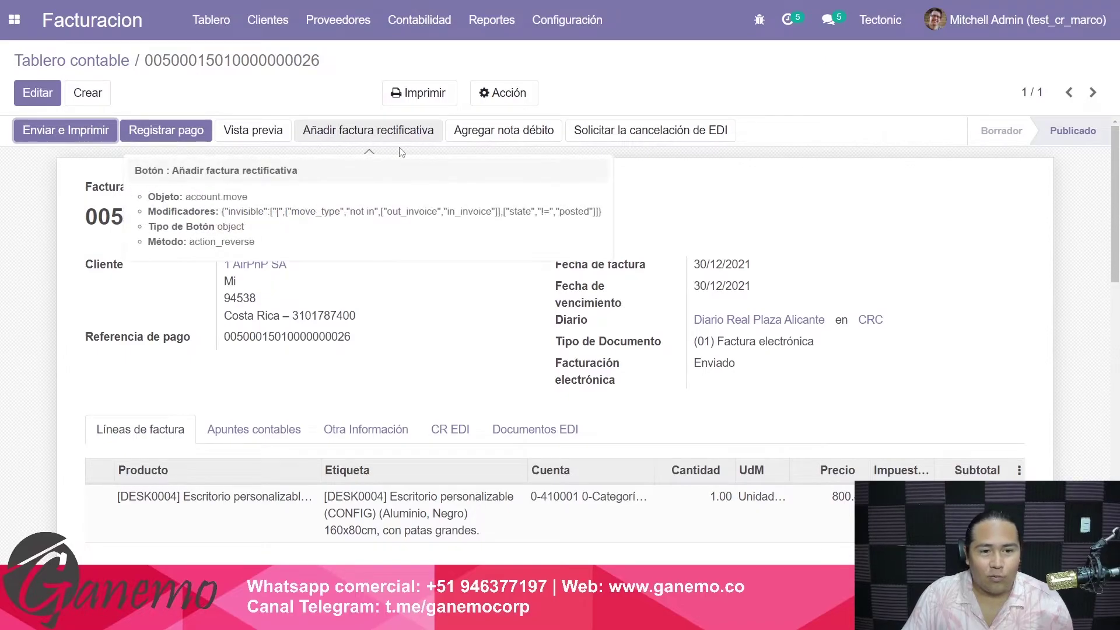
left_click(416, 217)
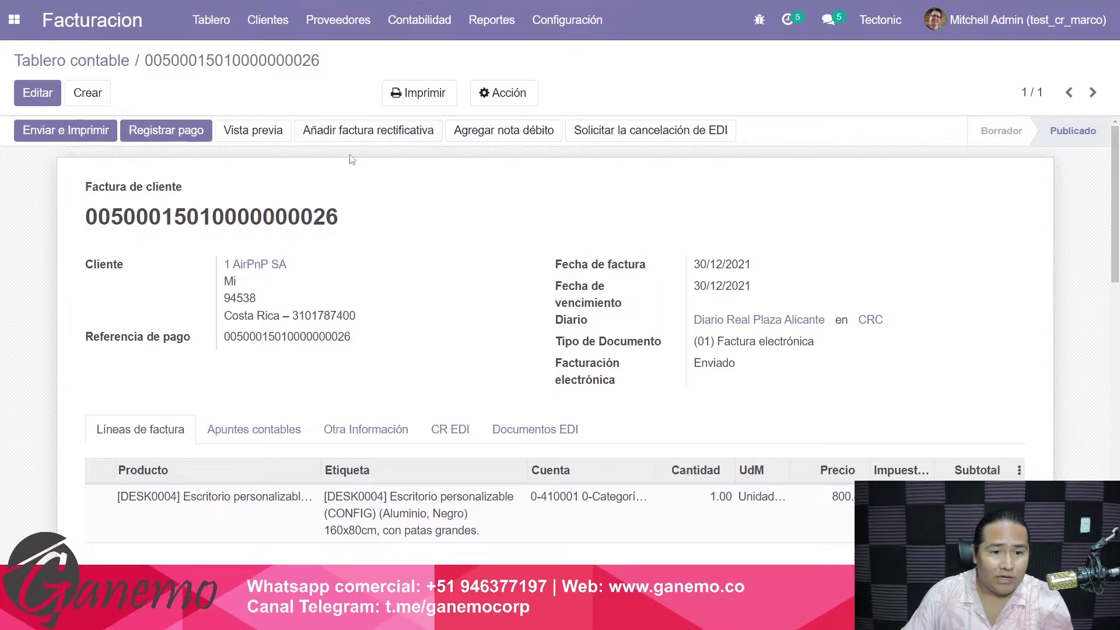
left_click(360, 140)
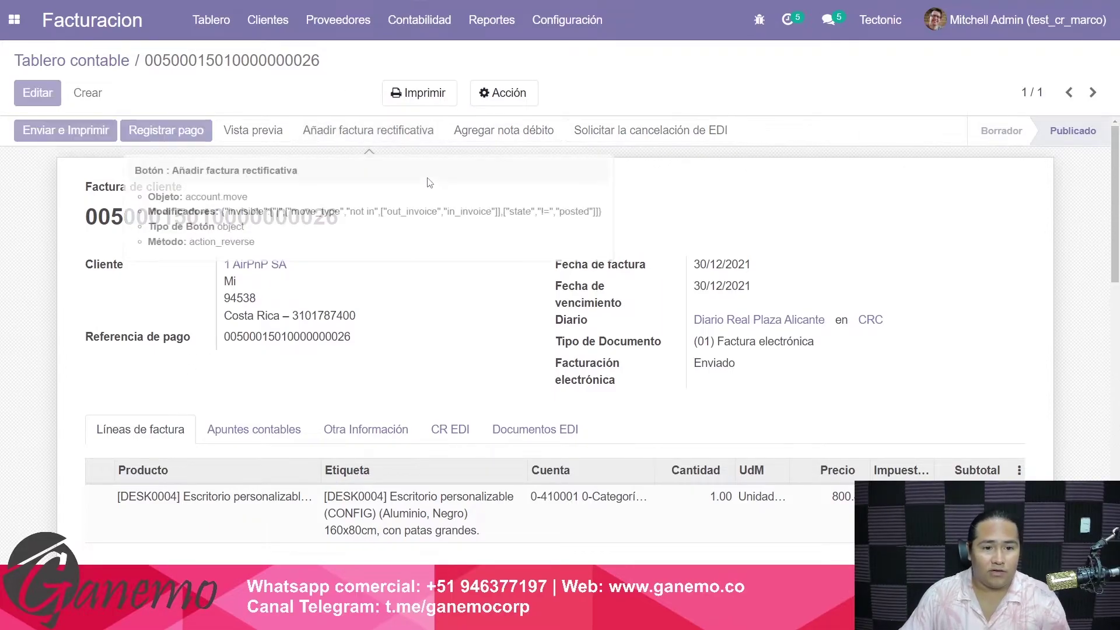
left_click(352, 231)
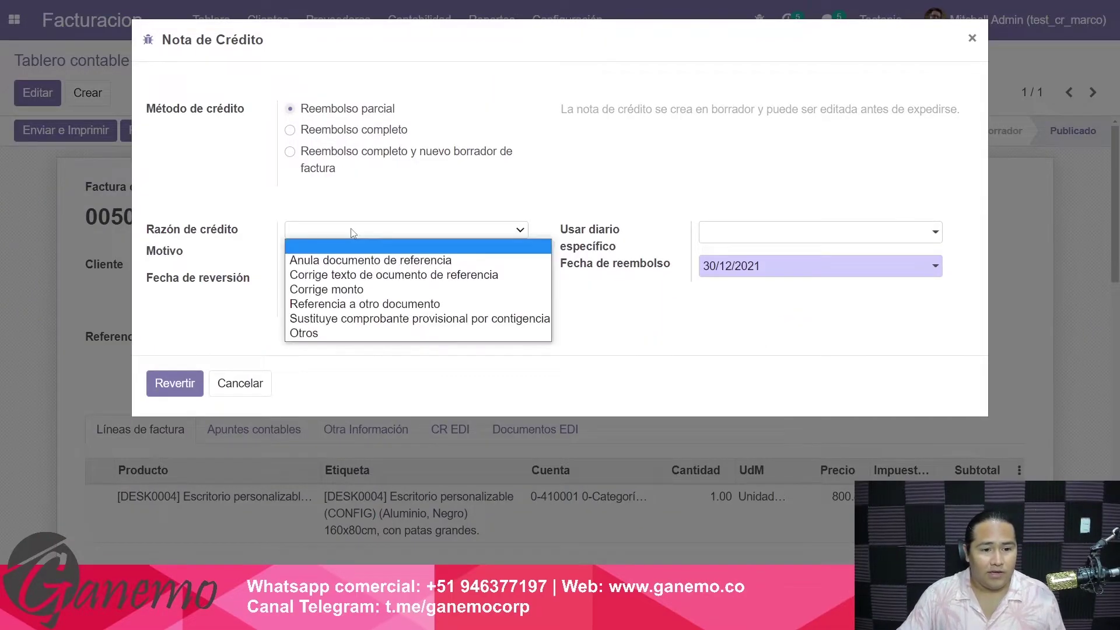
left_click(363, 263)
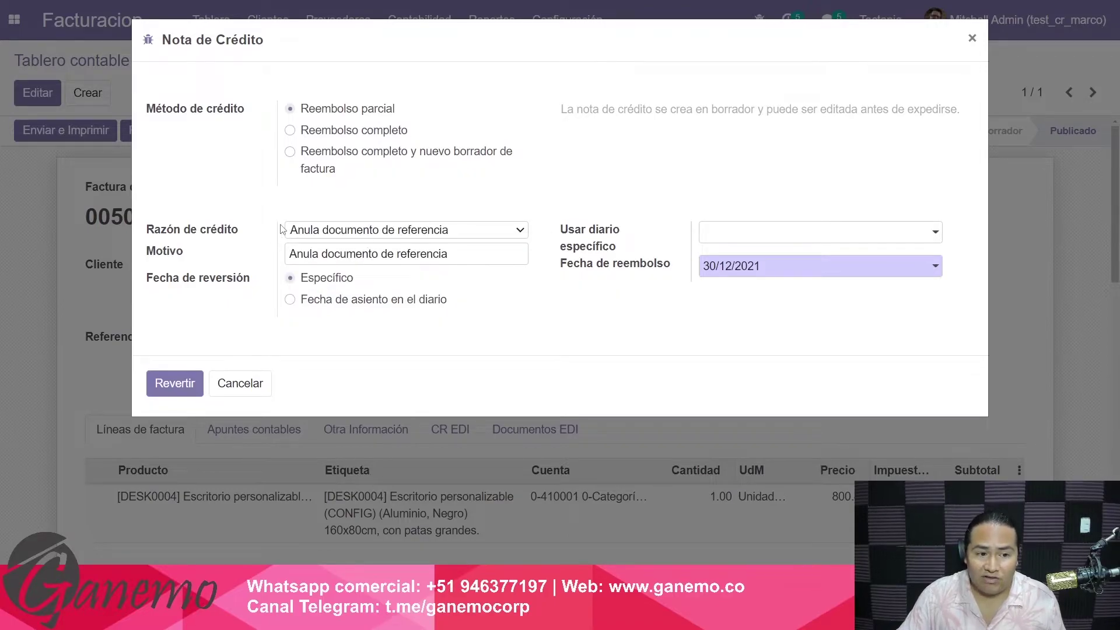
Create the draft credit note as a partial refund, keeping "Anula documento de referencia" as reason and motive
left_click(303, 236)
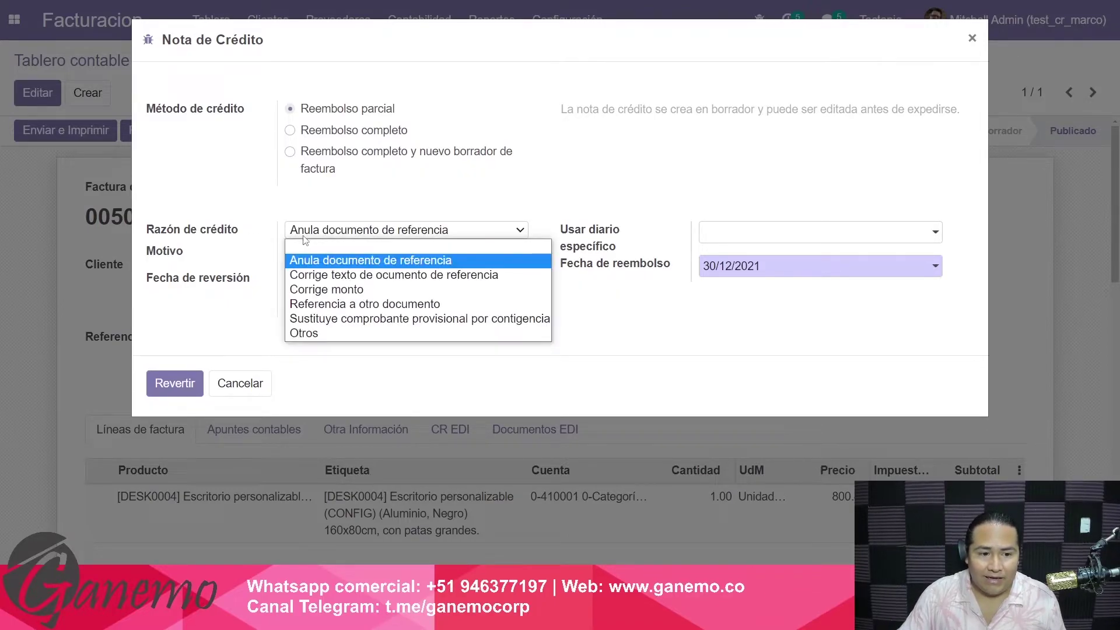
left_click(353, 234)
left_click(468, 247)
left_click_drag(442, 250, 269, 259)
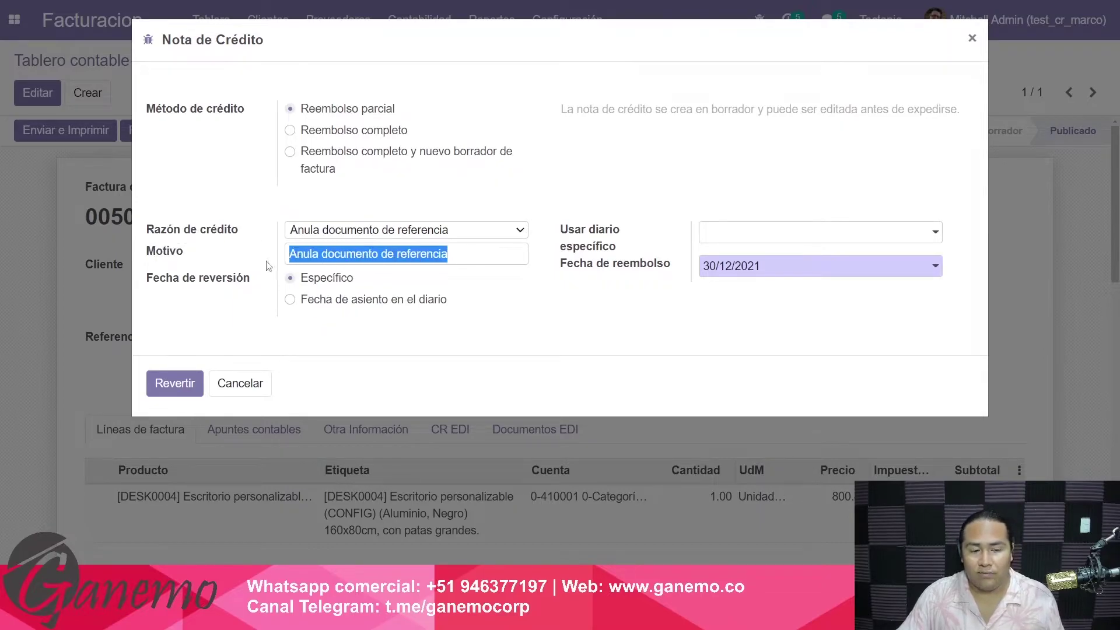
left_click(322, 254)
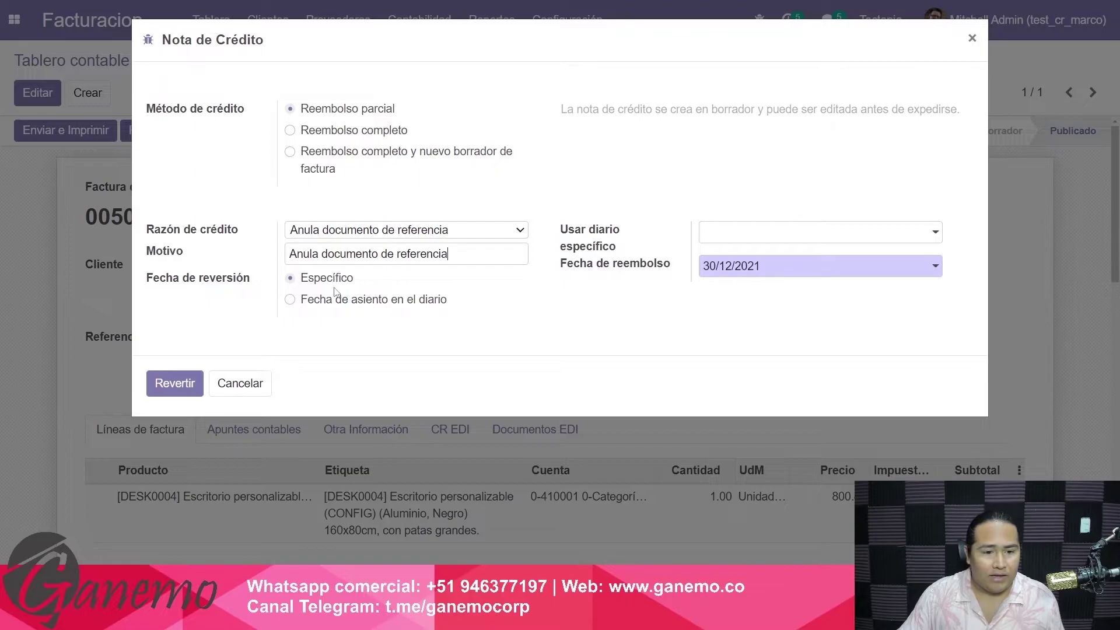
left_click(173, 384)
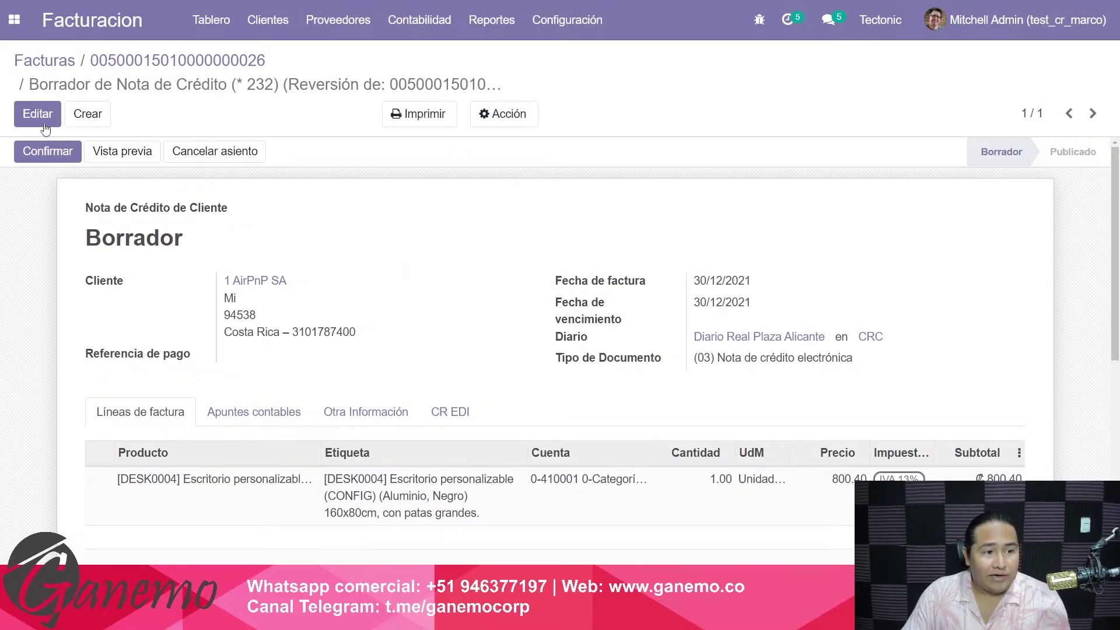
Review the draft credit note's product line in edit mode, then save and confirm the credit note
left_click(38, 114)
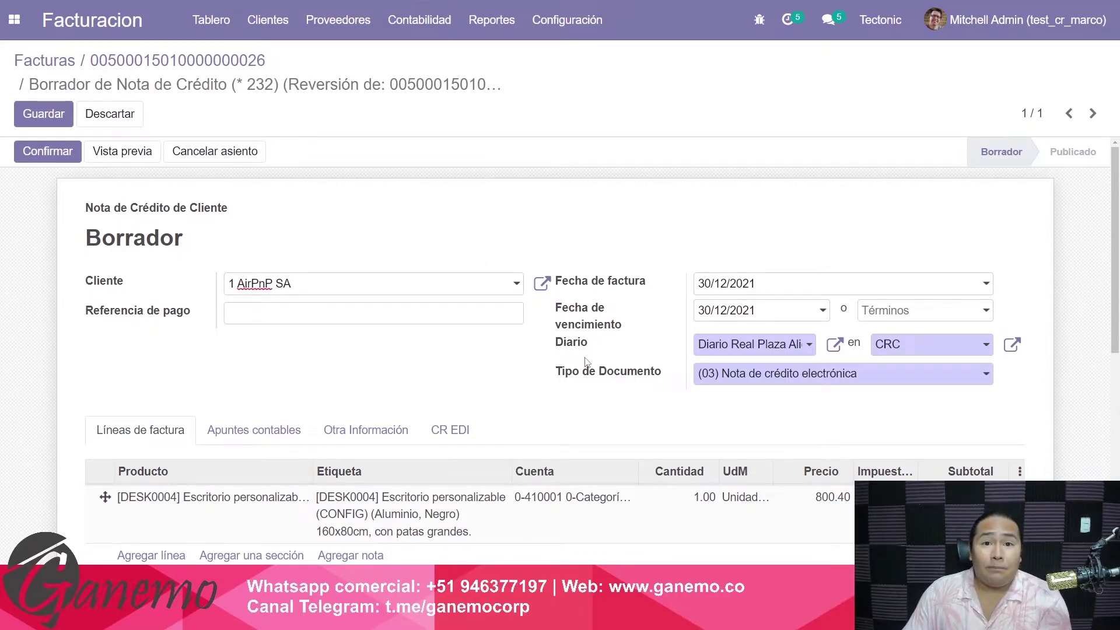
scroll(579, 338, "down", 1)
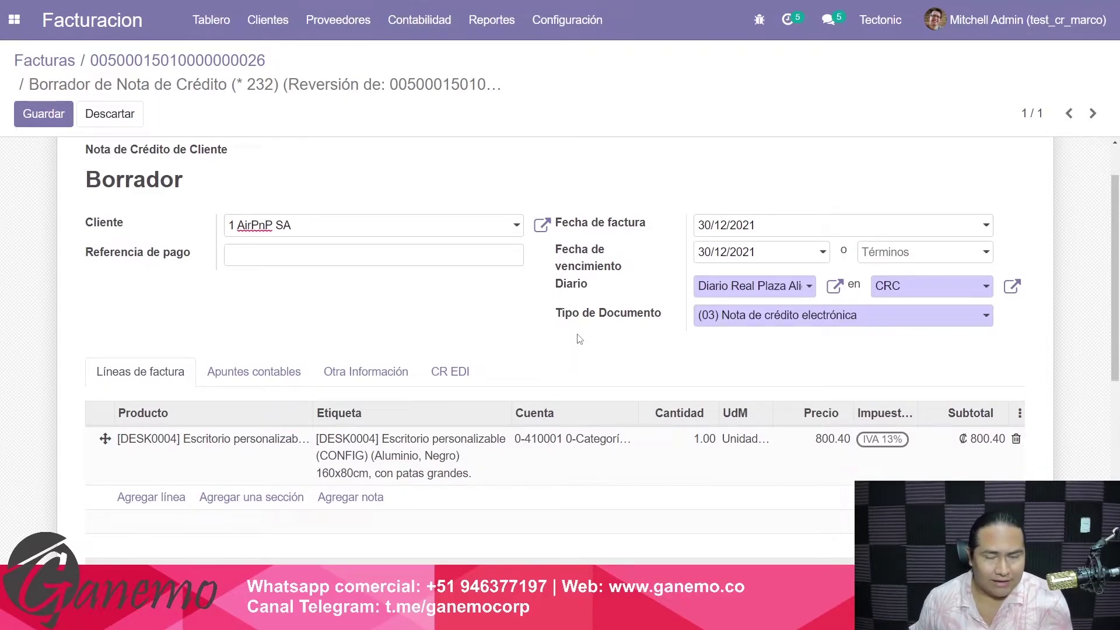
left_click(706, 446)
left_click(716, 379)
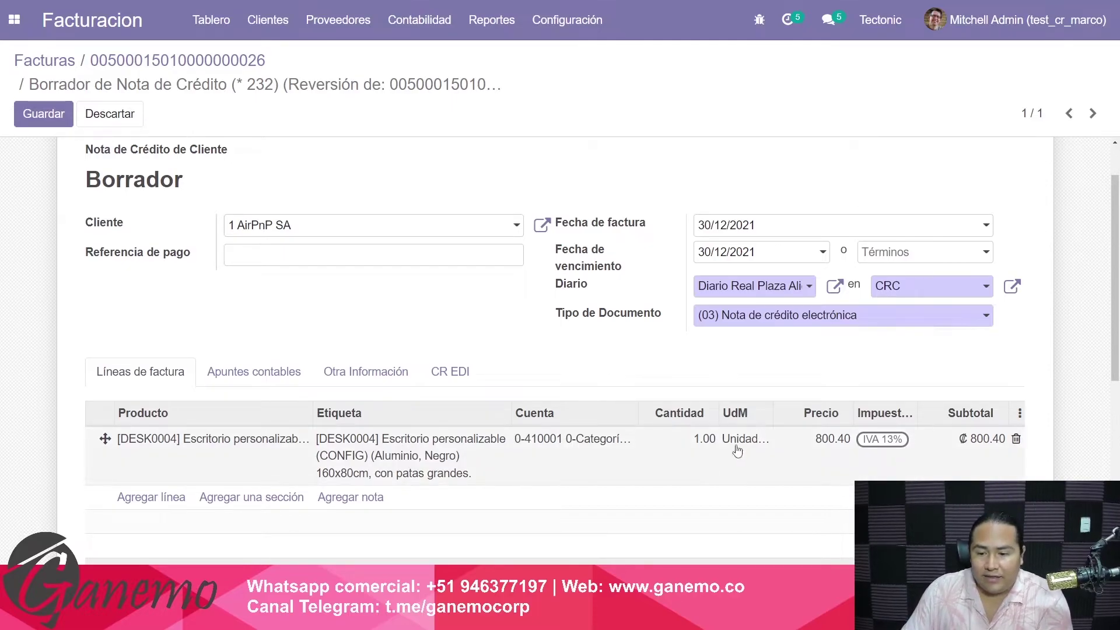
scroll(539, 379, "up", 1)
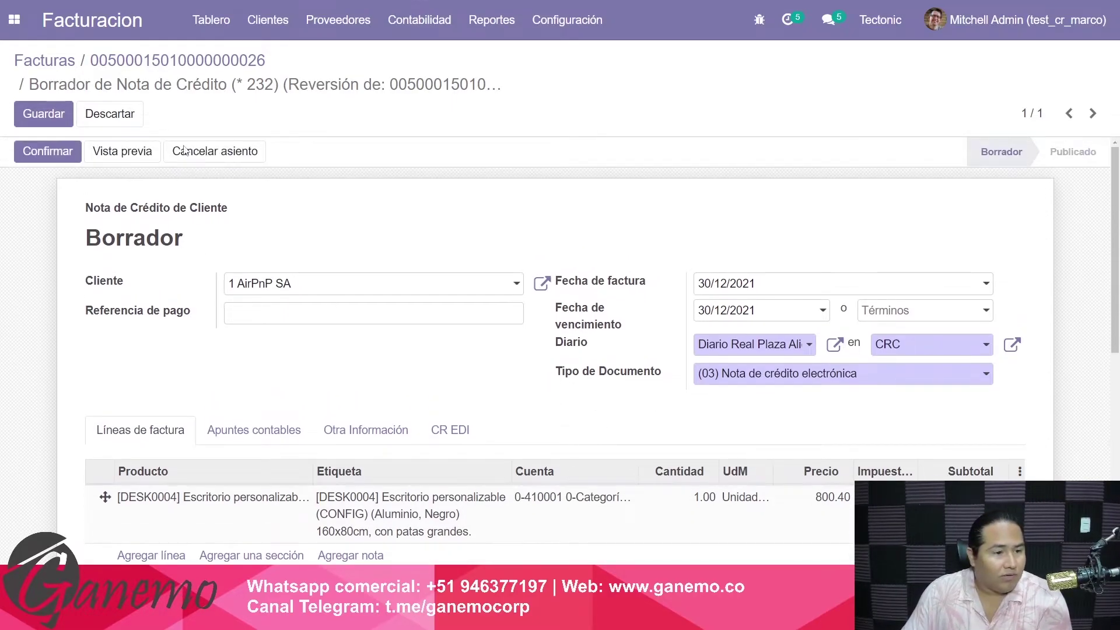
left_click(44, 113)
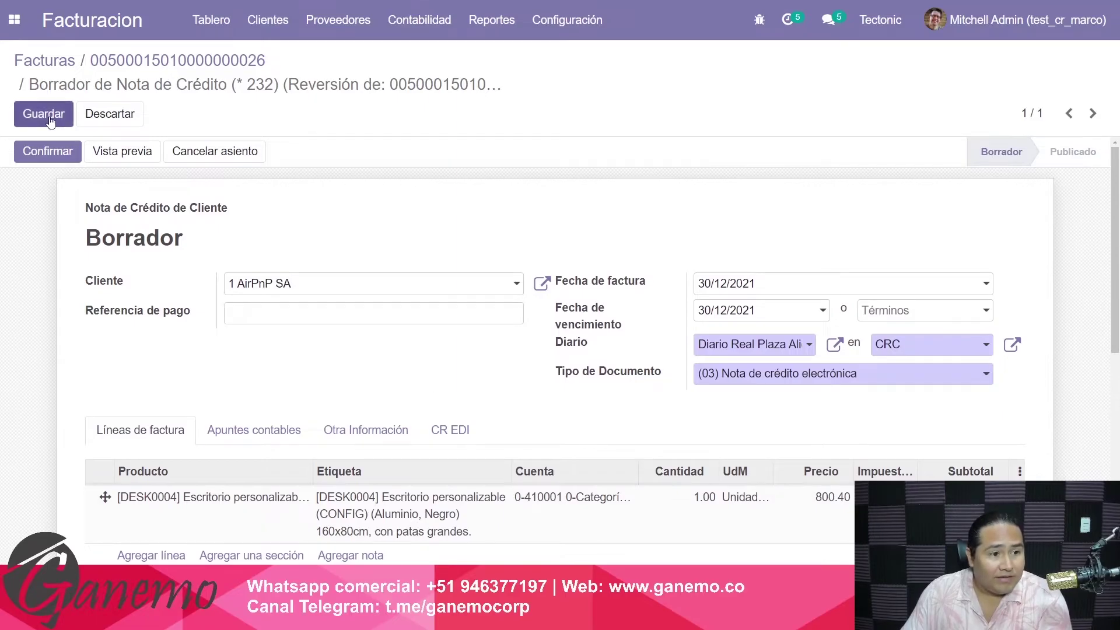
left_click(53, 156)
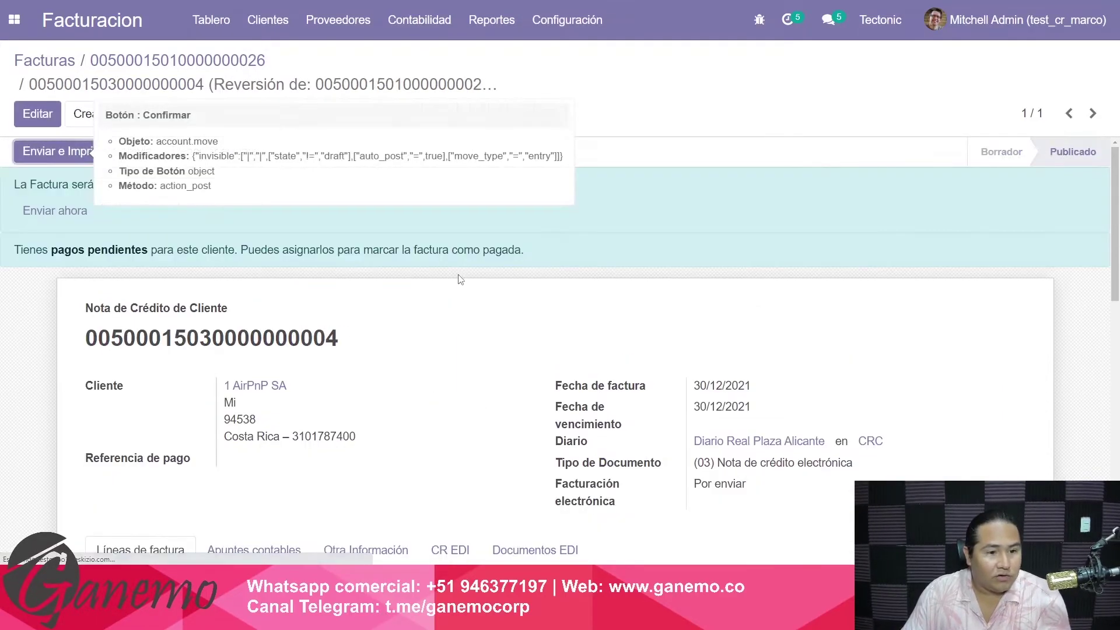
Send the credit note electronically to Hacienda right away and check its message log for the signed EDI document
left_click(54, 212)
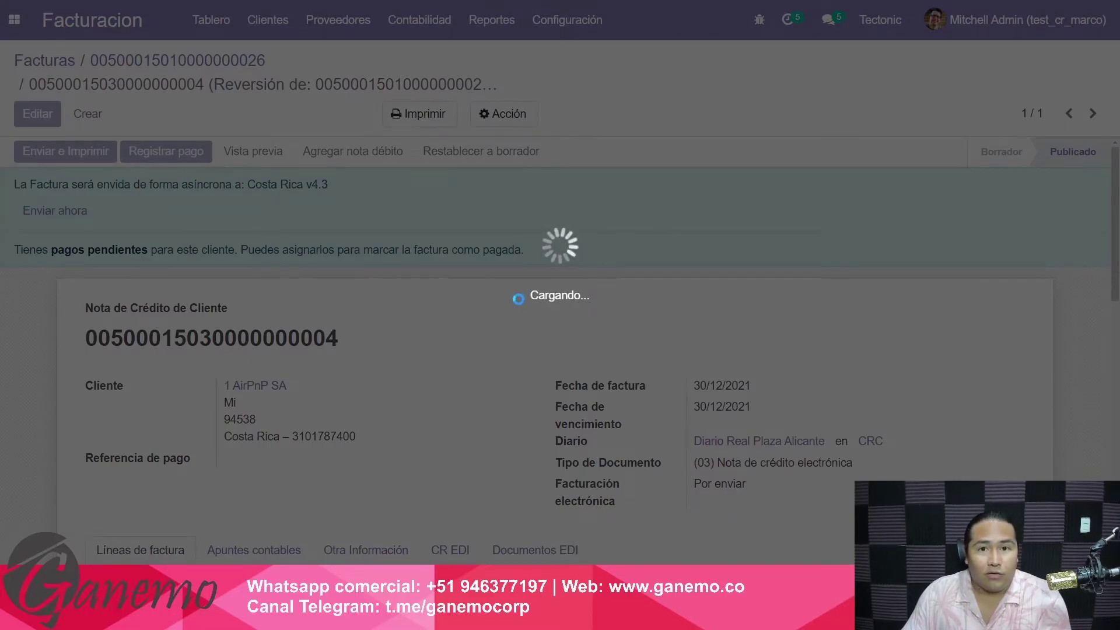
scroll(485, 260, "down", 7)
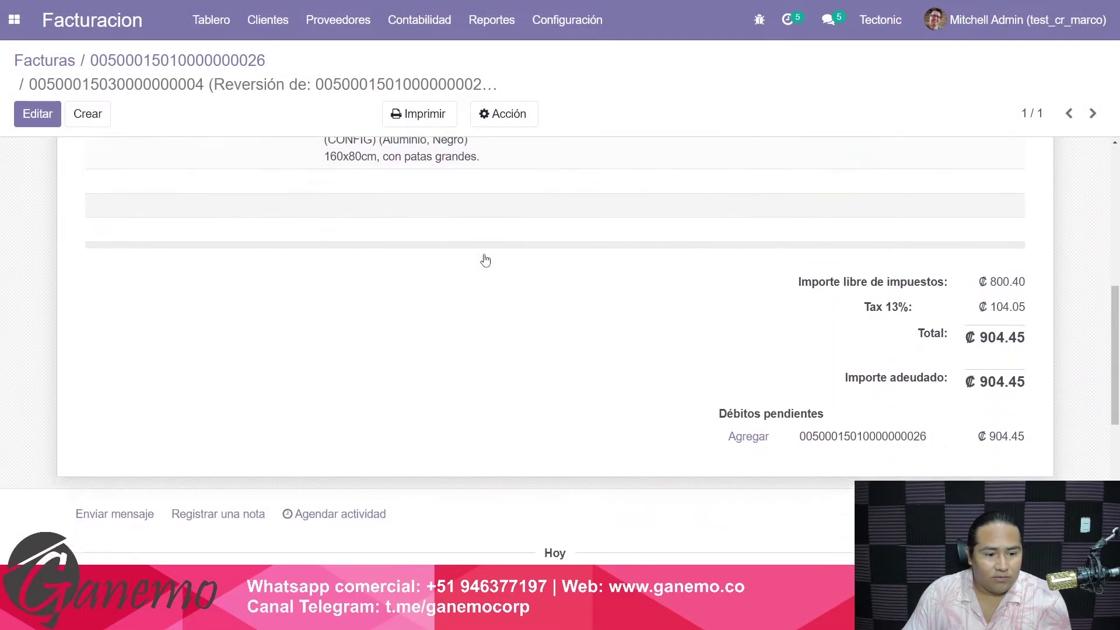
scroll(485, 260, "down", 3)
left_click_drag(142, 454, 475, 453)
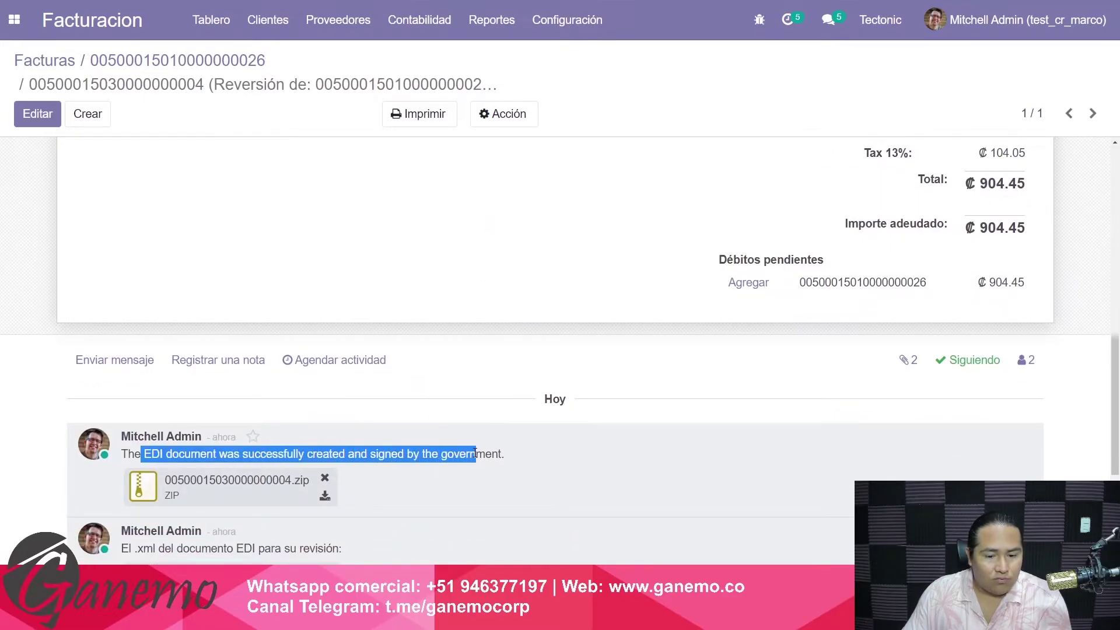
left_click(482, 456)
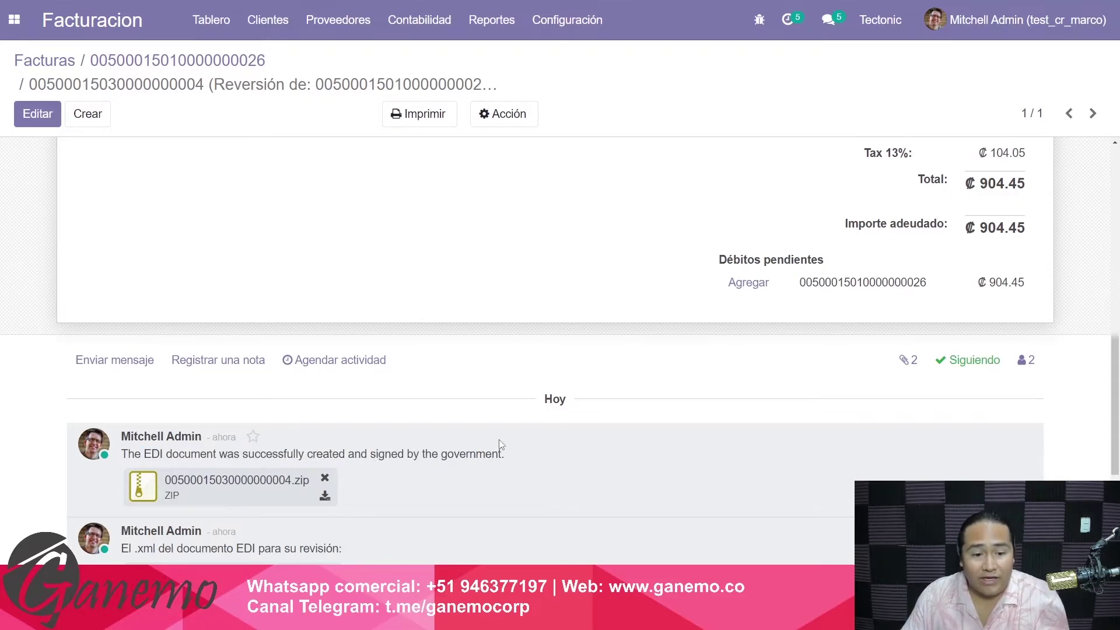
scroll(505, 410, "up", 2)
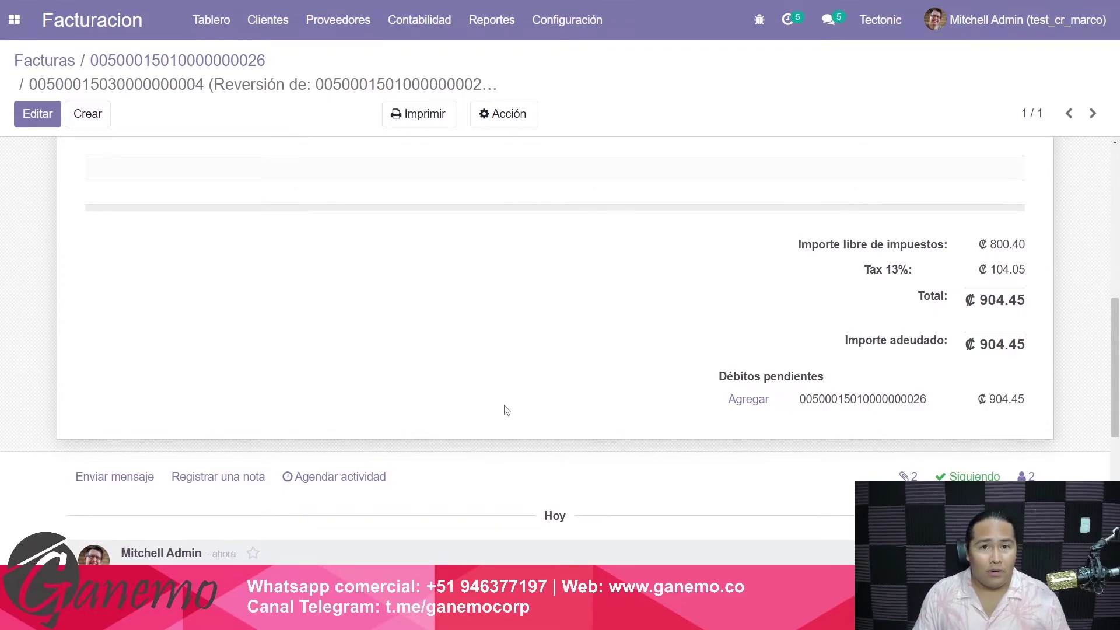
scroll(506, 410, "up", 10)
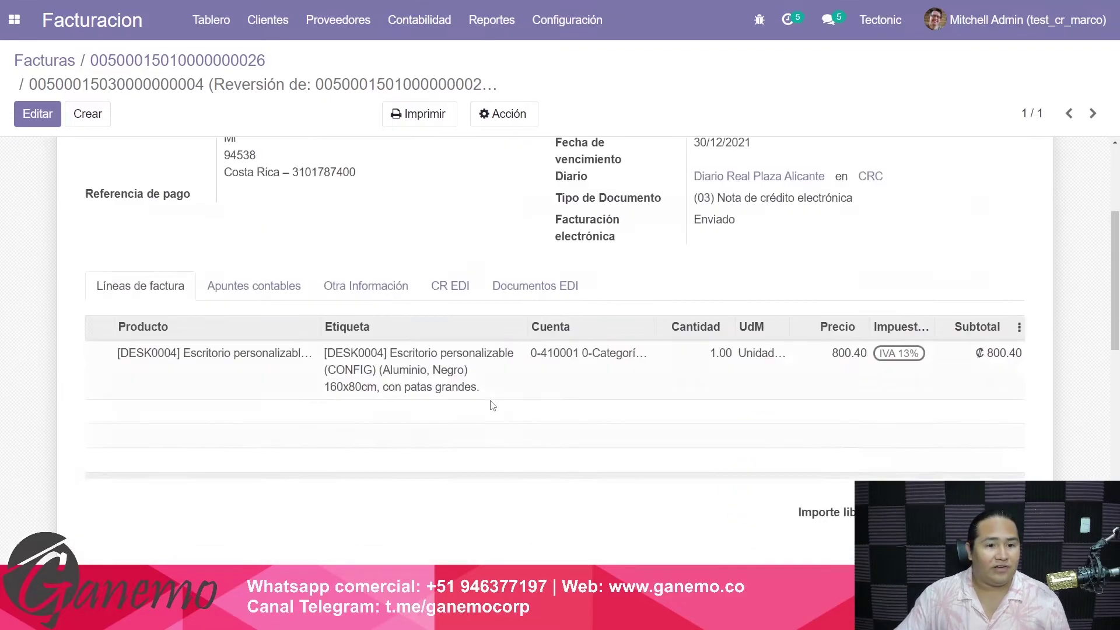
Inspect the credit note's email attachments, open the ZIP archive to view its contents, and close the email form without sending
left_click(85, 152)
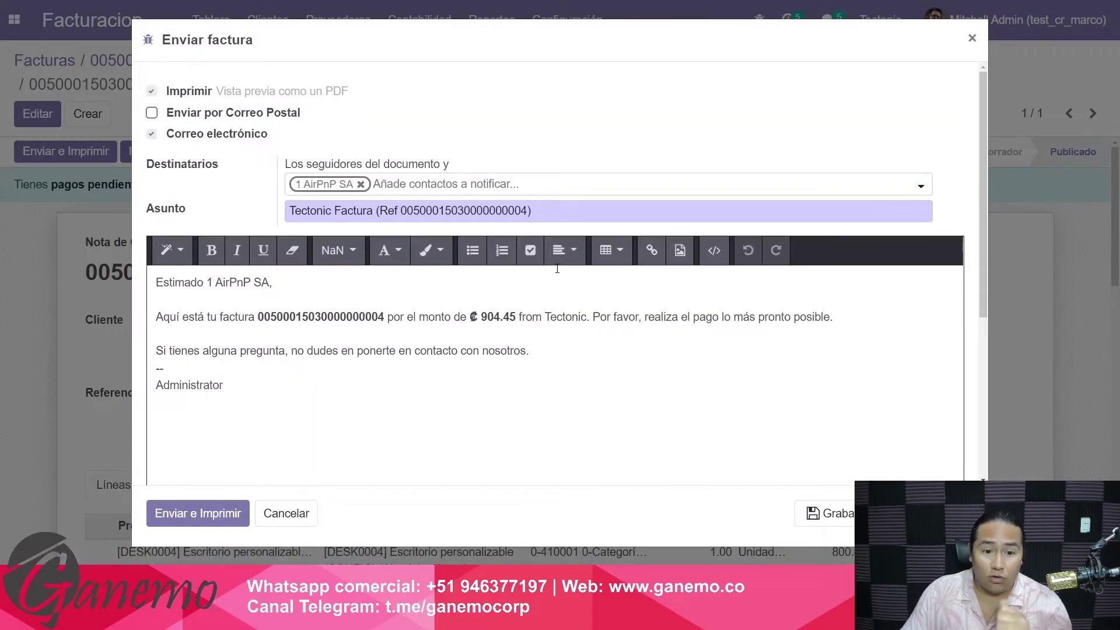
scroll(557, 336, "down", 5)
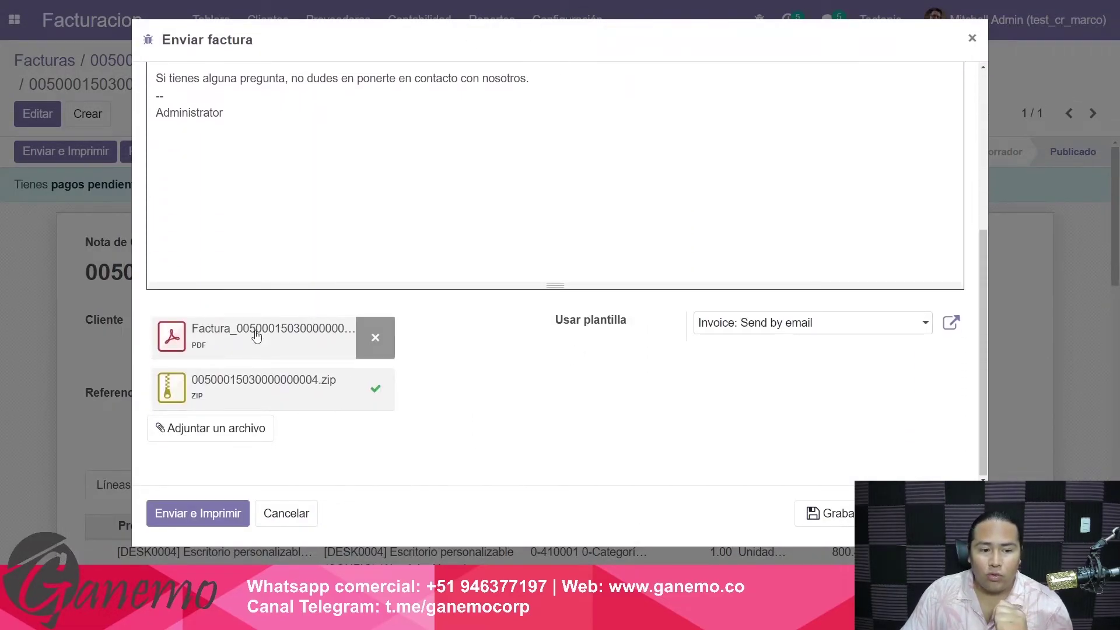
left_click(271, 387)
left_click(82, 554)
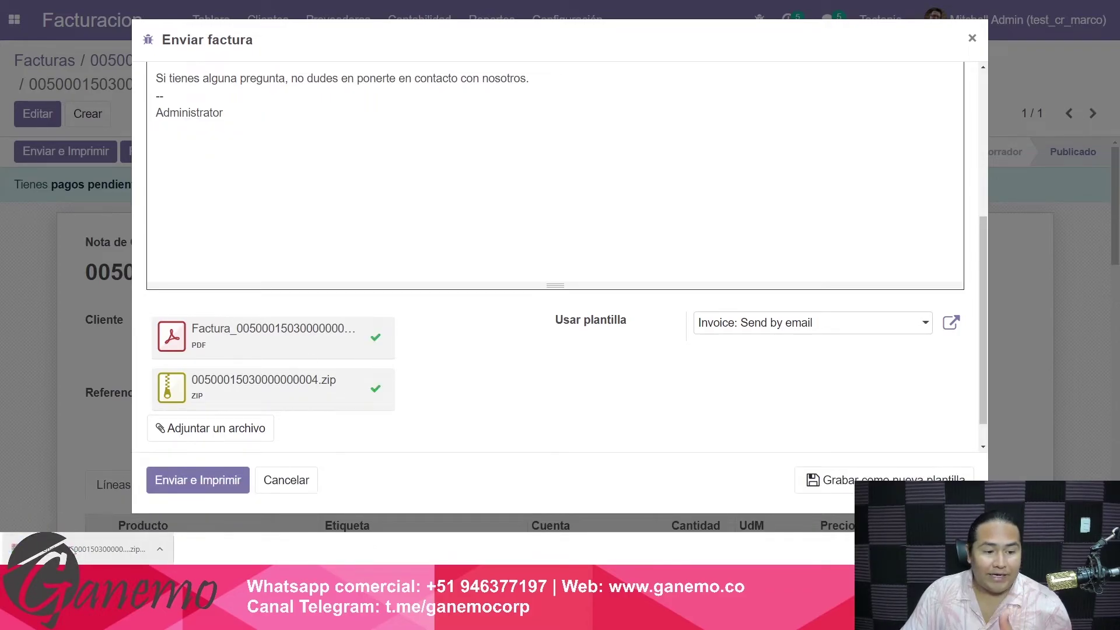
left_click_drag(168, 178, 214, 130)
left_click(928, 23)
left_click(972, 38)
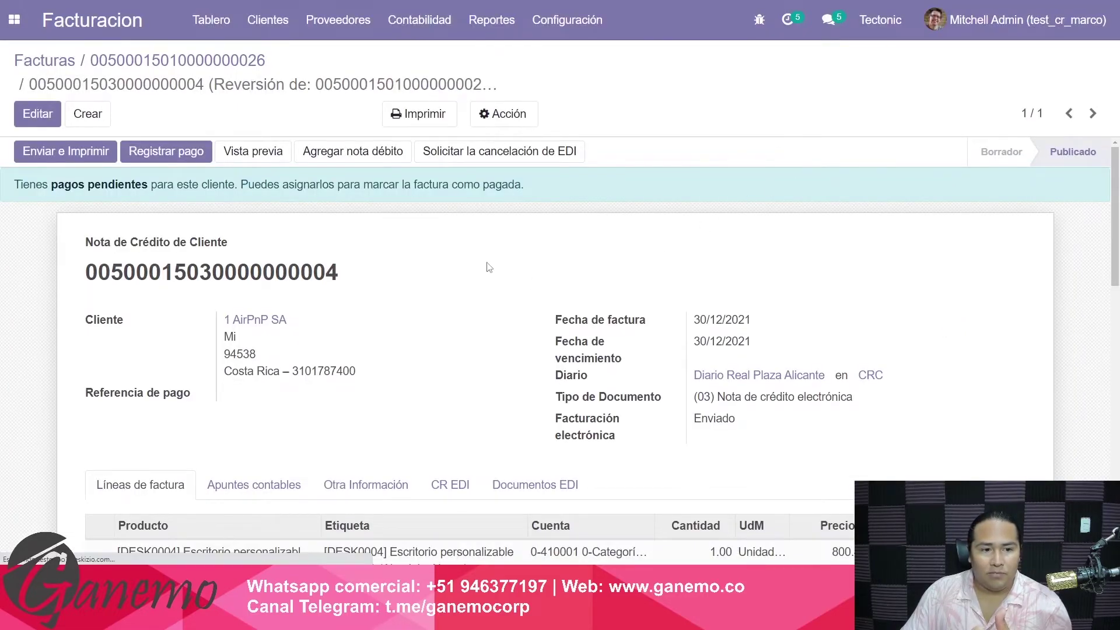
Reconcile the credit note by applying the original invoice listed under its outstanding debits
scroll(519, 252, "down", 5)
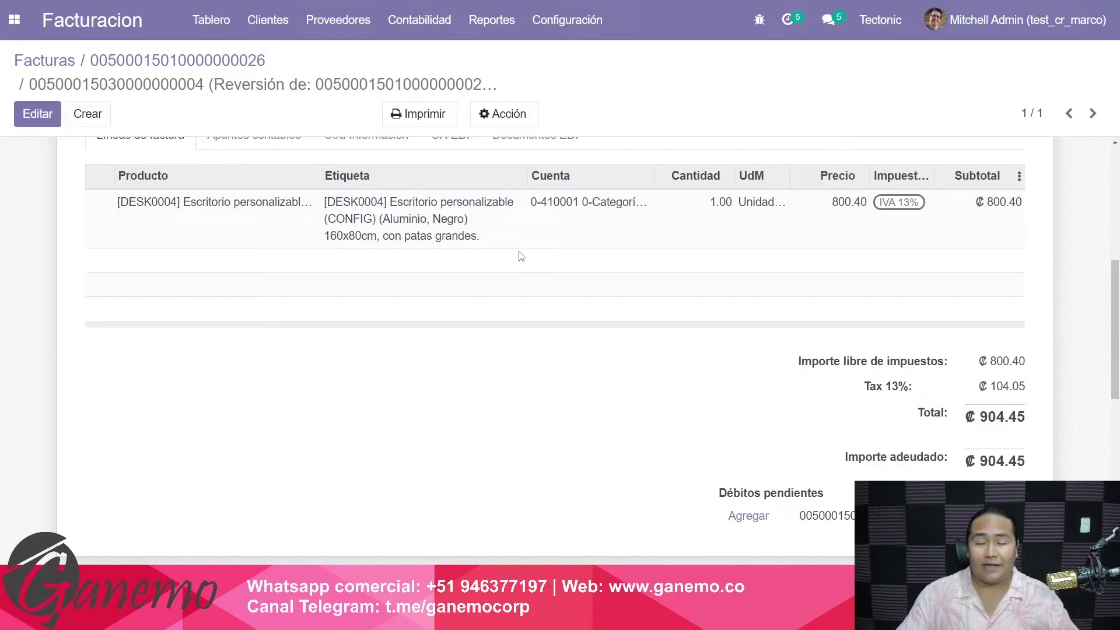
scroll(602, 300, "down", 4)
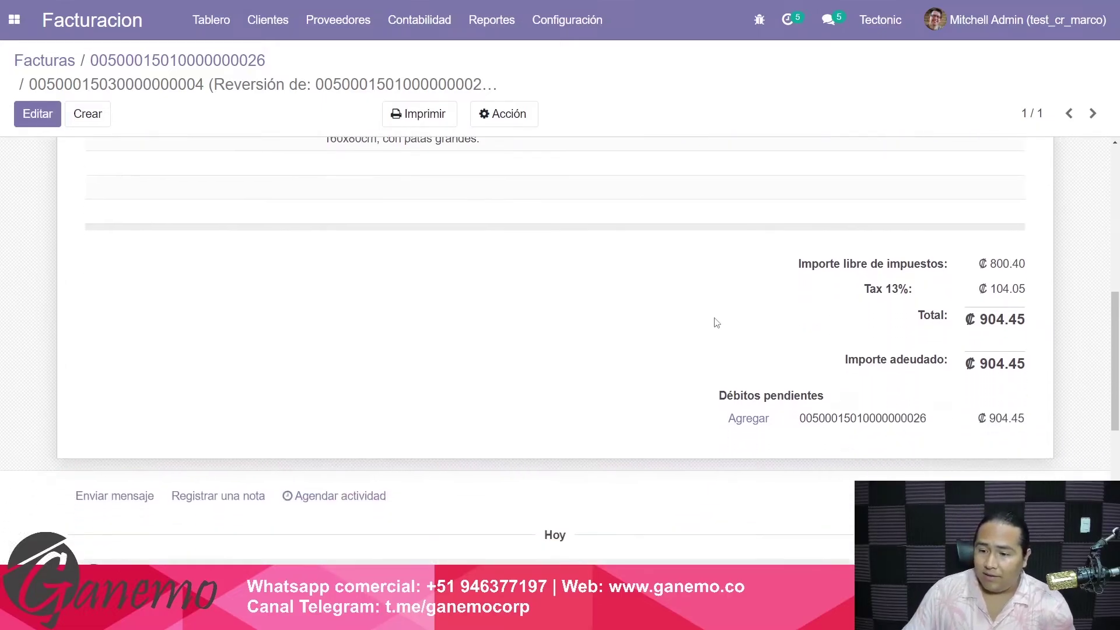
scroll(870, 369, "up", 2)
left_click_drag(862, 393, 979, 393)
left_click(933, 338)
left_click_drag(850, 399, 917, 394)
left_click(915, 361)
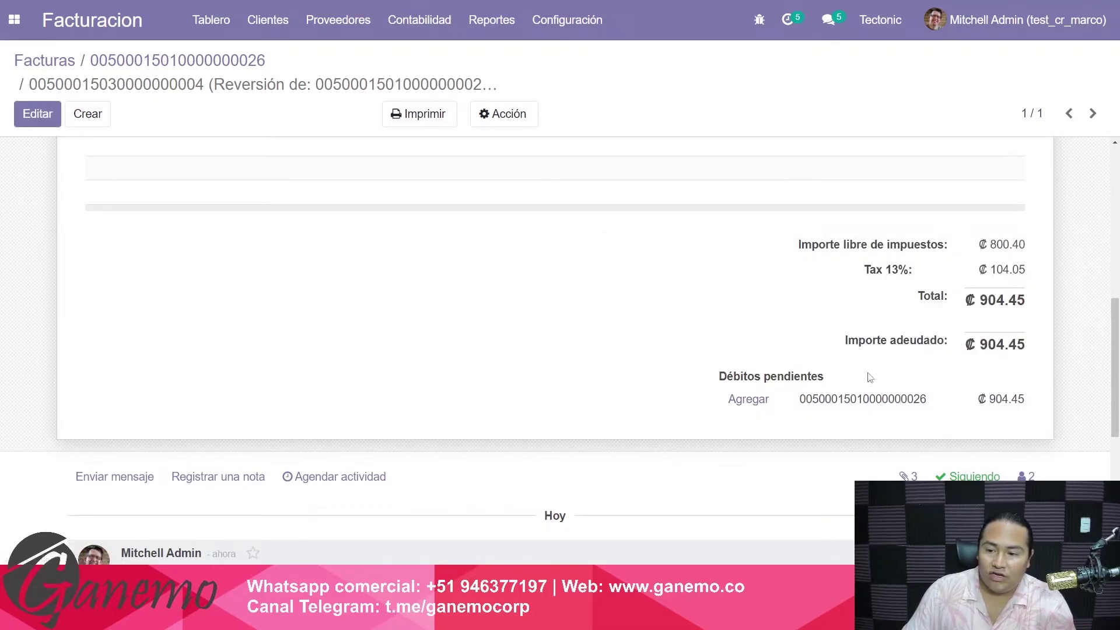
left_click(752, 400)
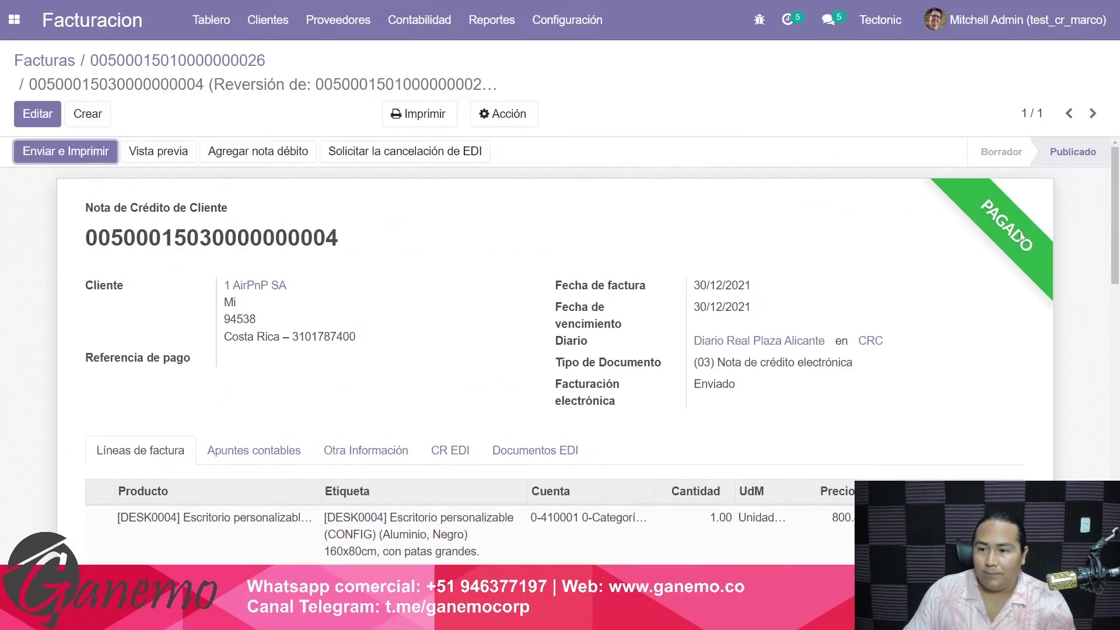
Examine the original invoice's payment status, amount due and payment information, and return to the invoice list
left_click(169, 63)
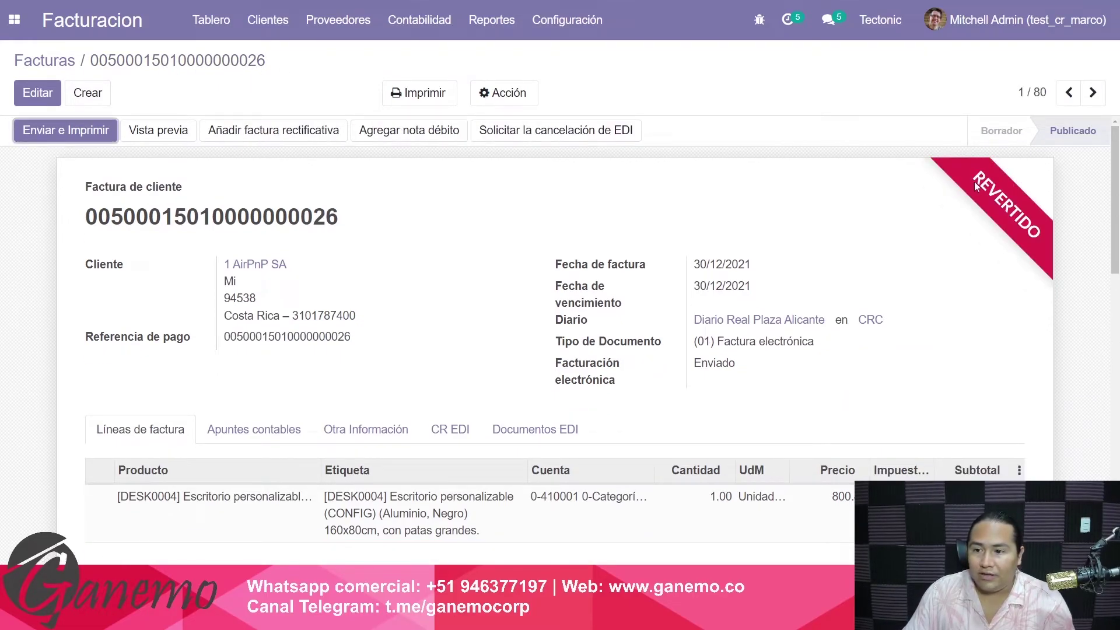
scroll(903, 257, "down", 8)
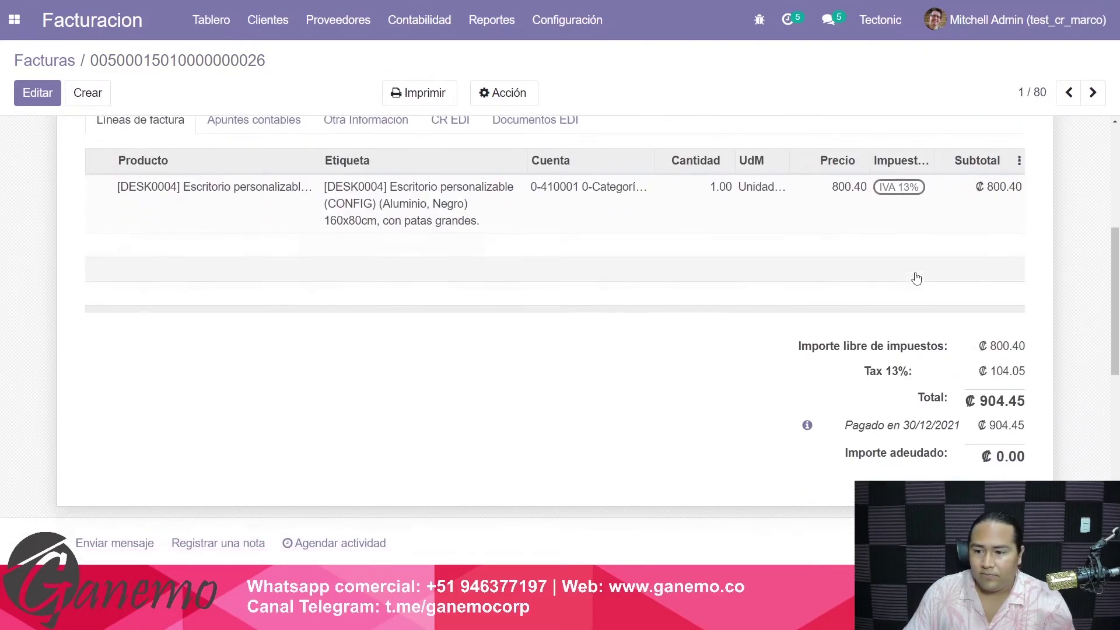
left_click_drag(904, 297, 1019, 299)
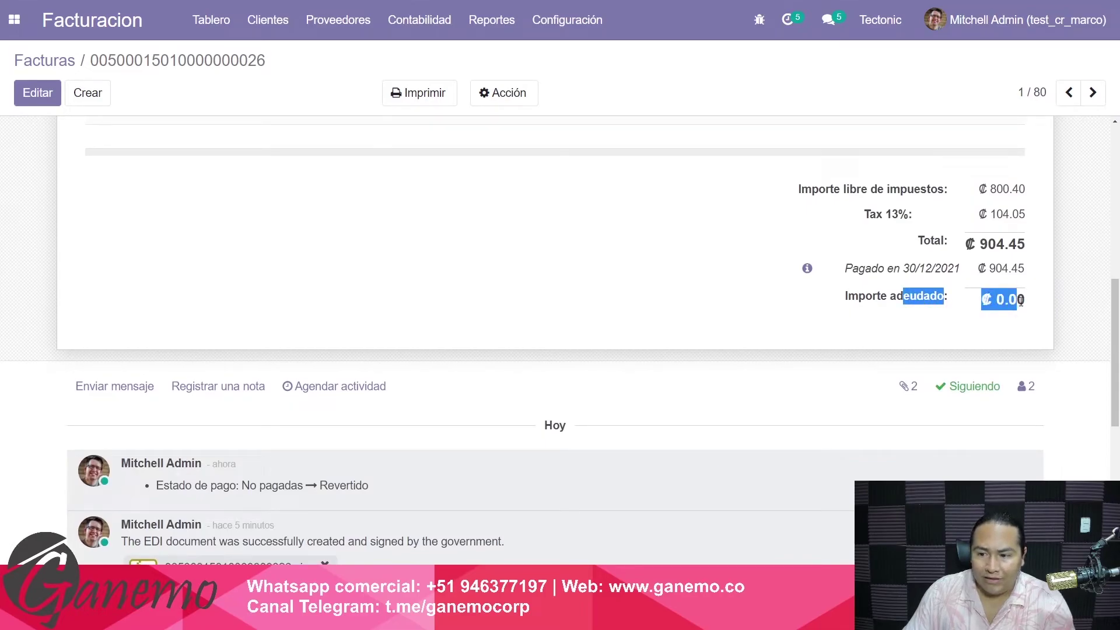
left_click(1019, 318)
left_click(807, 269)
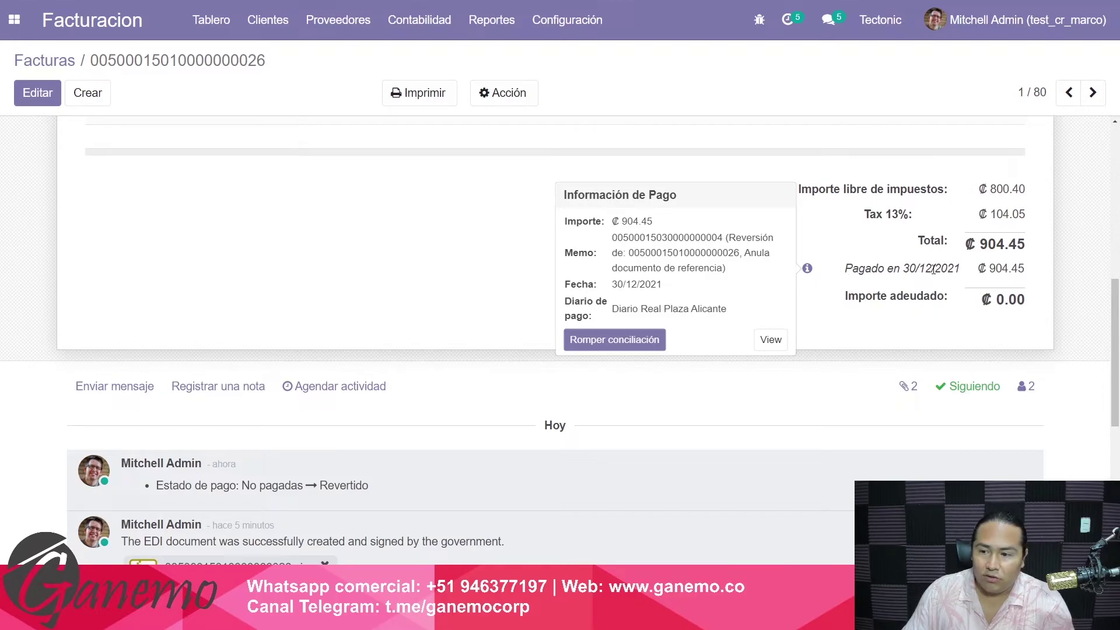
left_click_drag(931, 269, 1018, 270)
left_click(1017, 269)
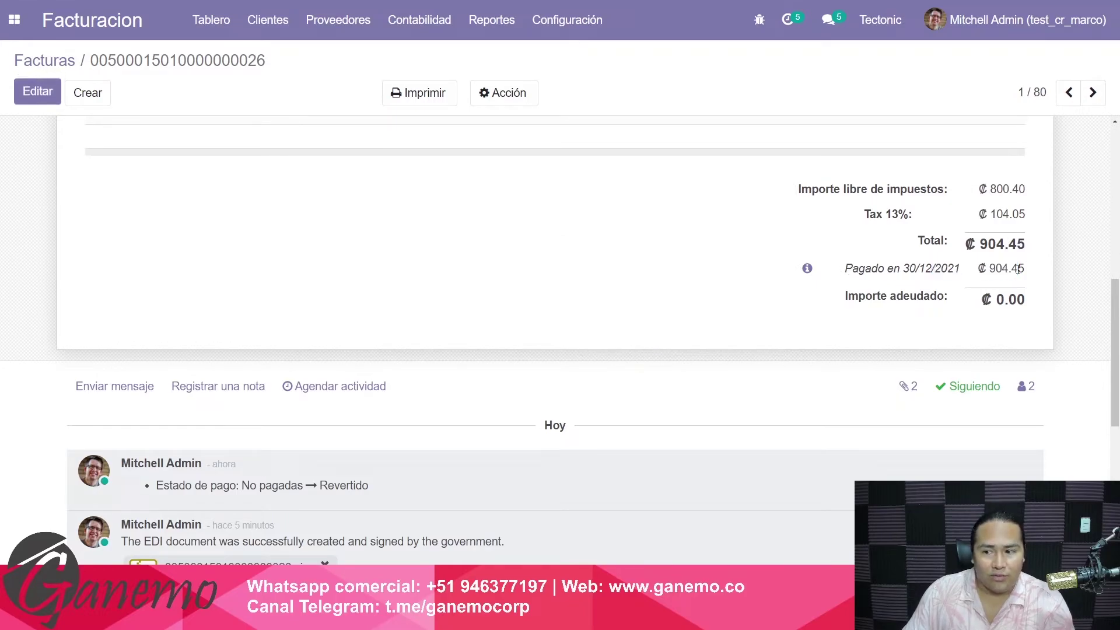
left_click(807, 269)
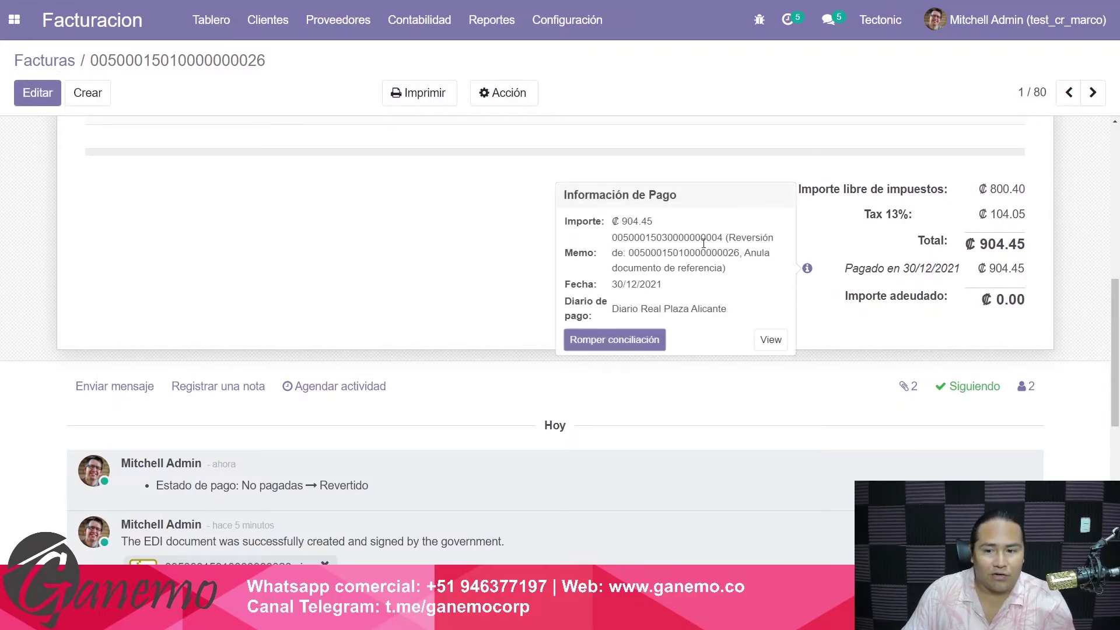
scroll(495, 291, "up", 10)
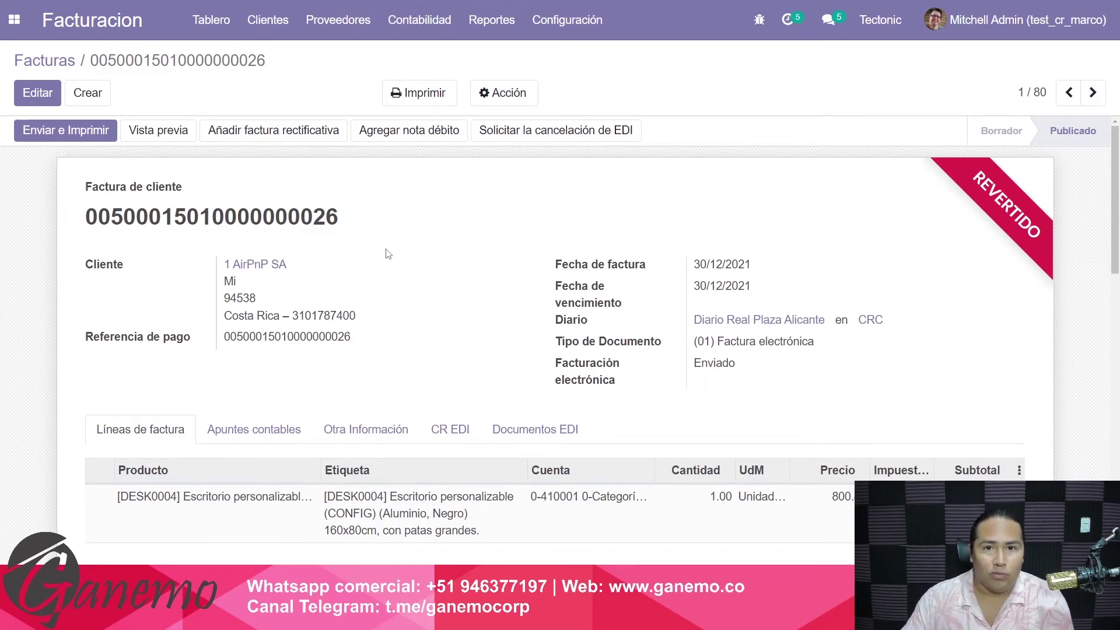
left_click(45, 61)
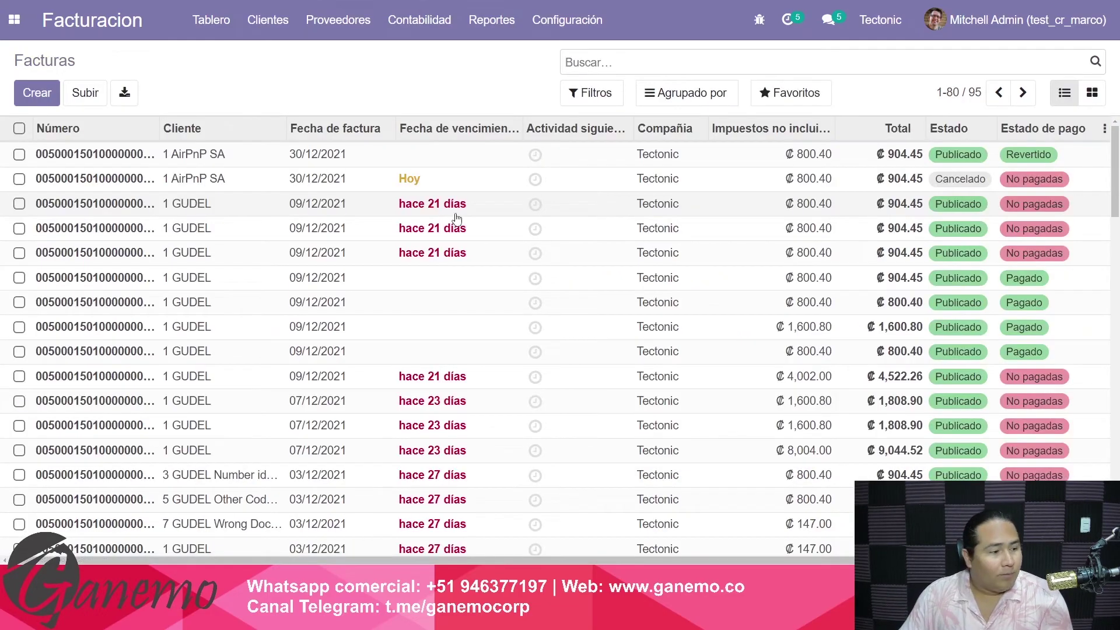